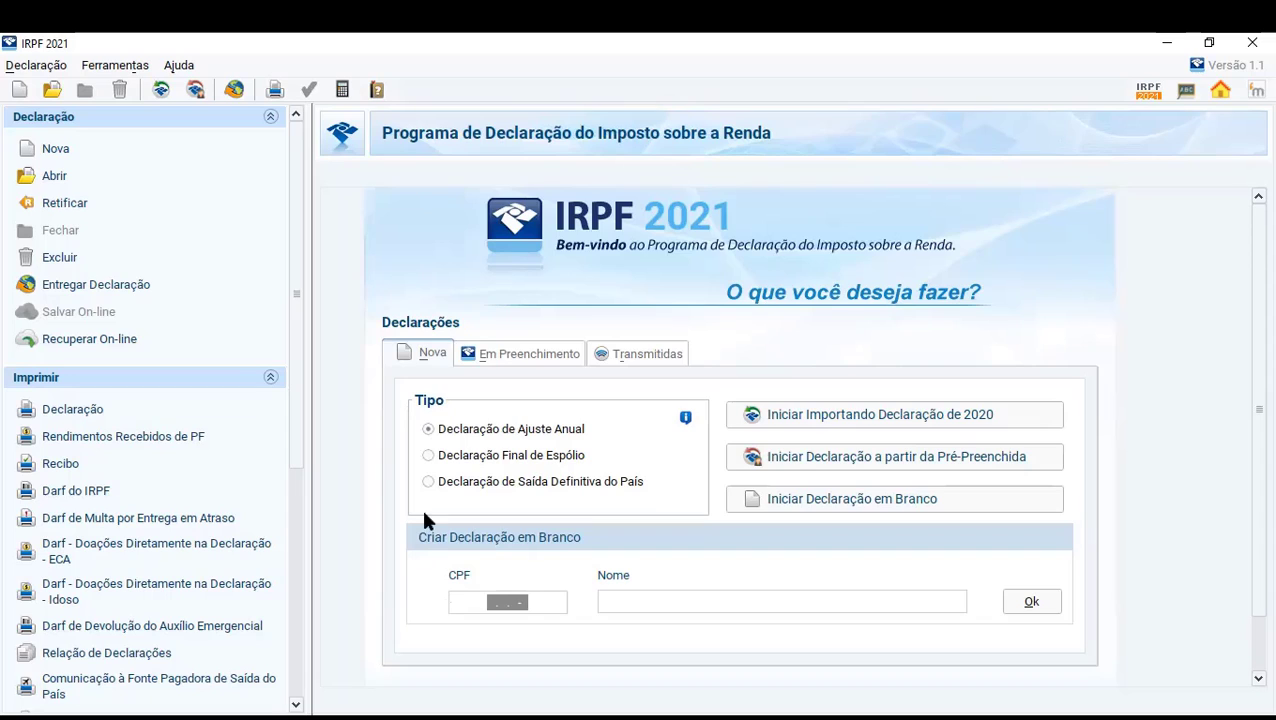
{"action": "left_click", "coordinate": [119, 68]}
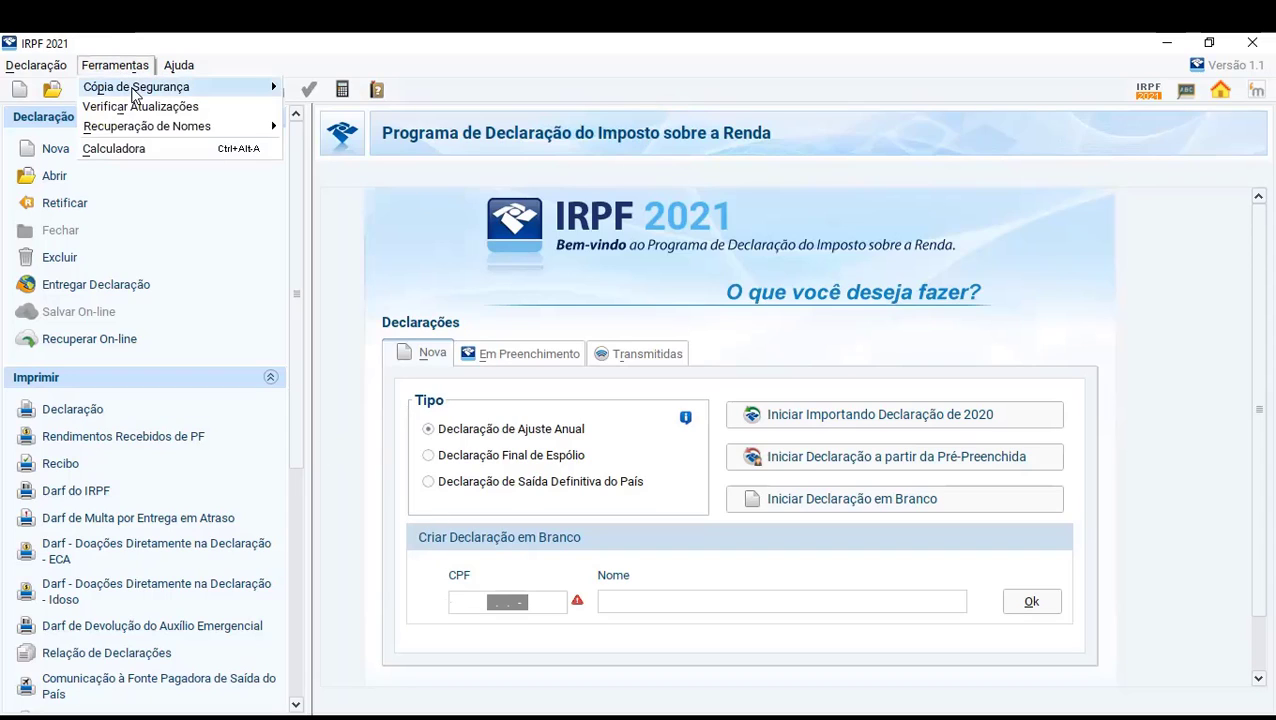
{"action": "mouse_move", "coordinate": [171, 92]}
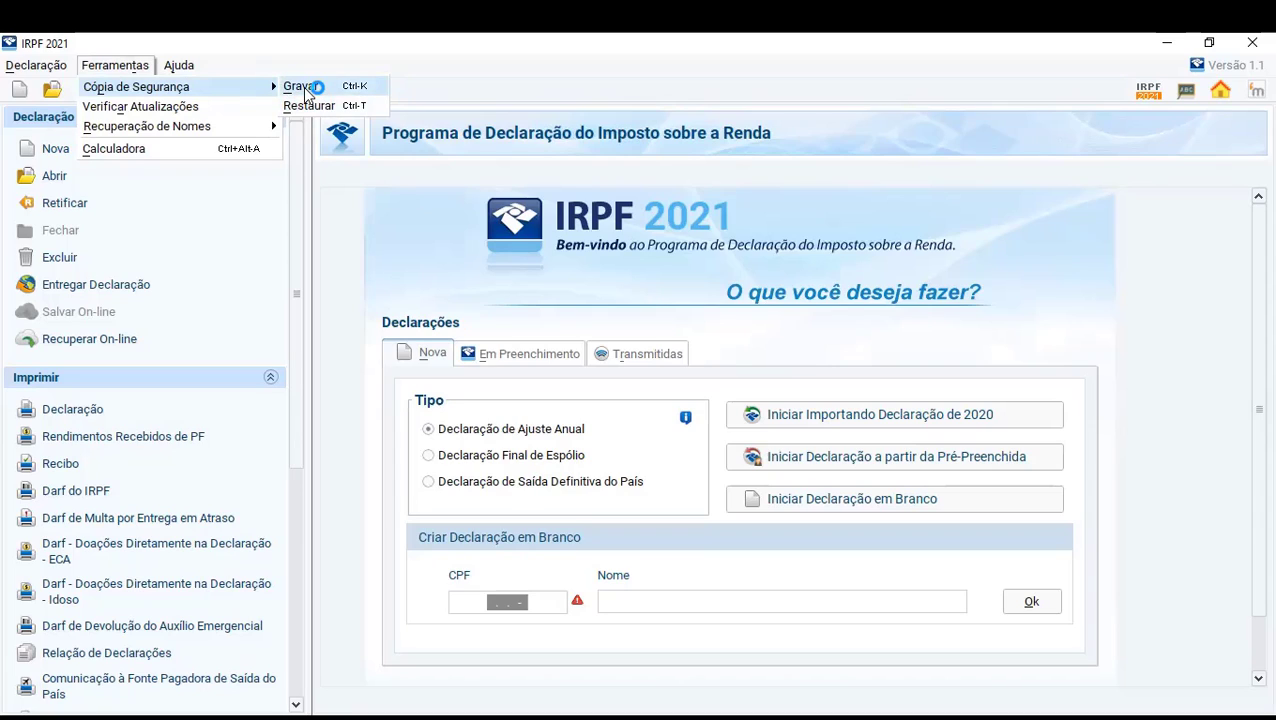
{"action": "left_click", "coordinate": [354, 59]}
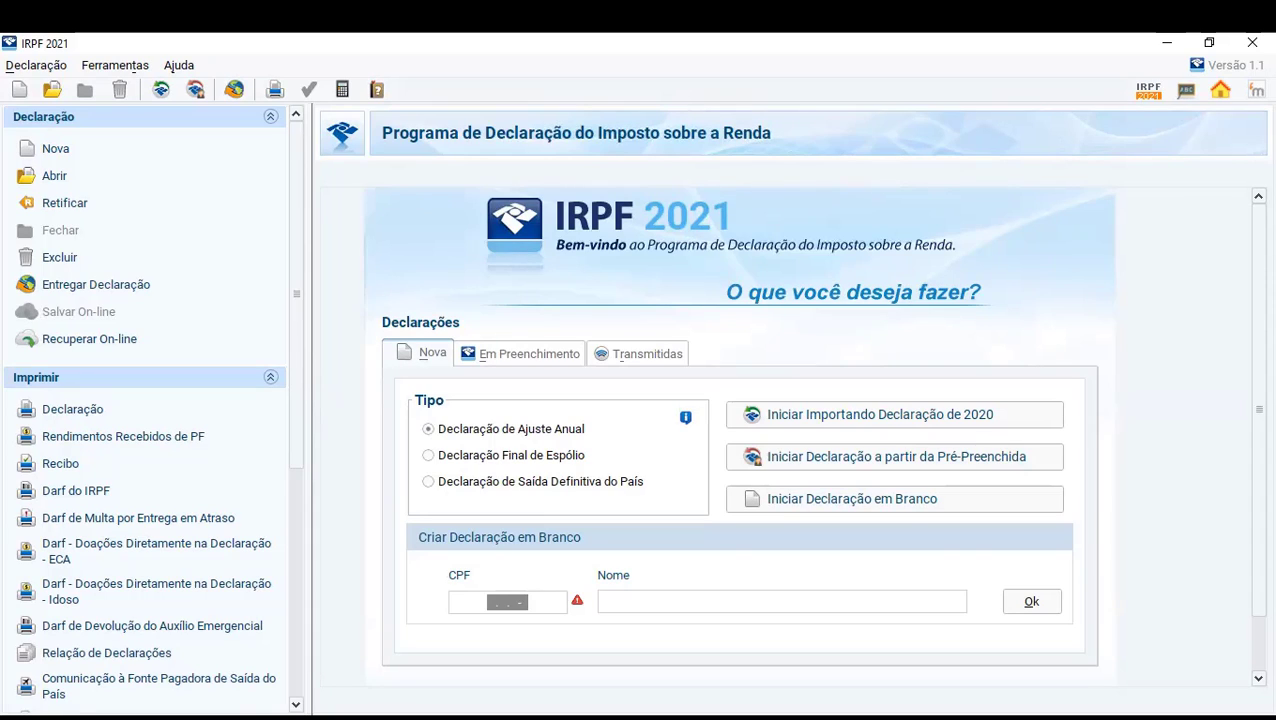
- Enter the taxpayer's CPF for the blank declaration and set its name to "Aula dois de março dois mil e vnte e um"
{"action": "left_click", "coordinate": [598, 603]}
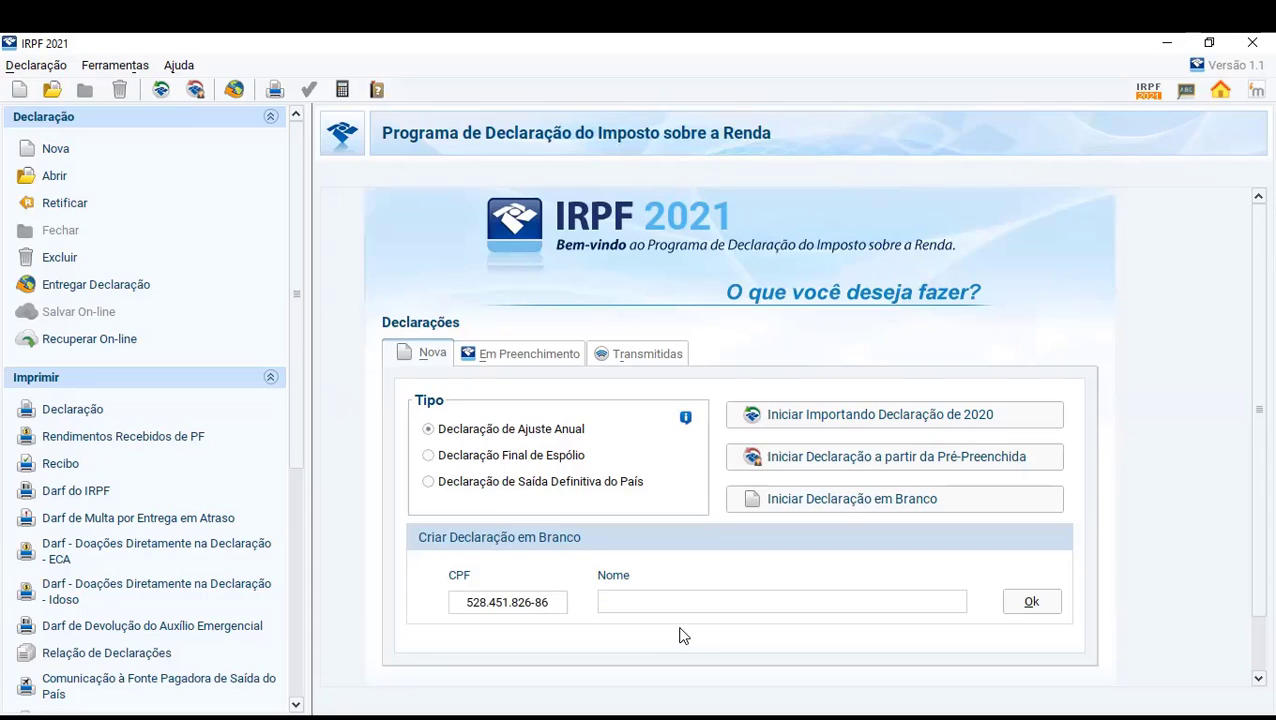
{"action": "type", "text": "Aula dois "}
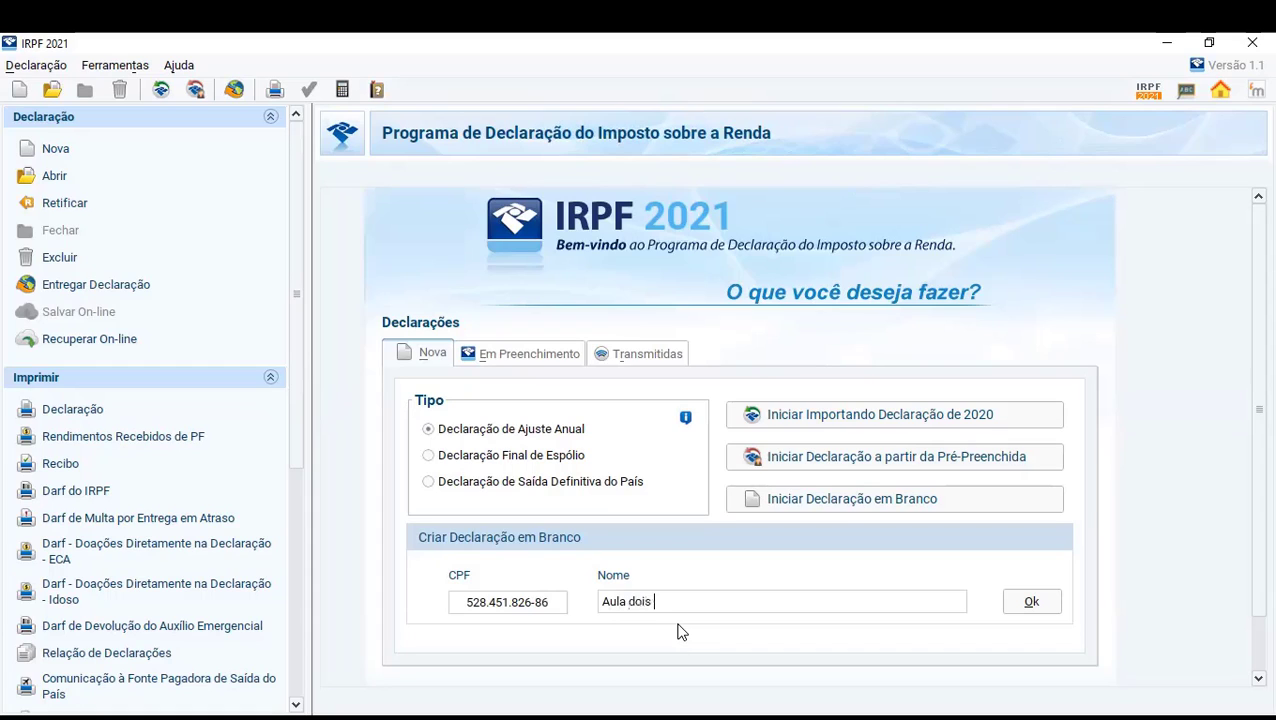
{"action": "type", "text": "de março dois mil e vnteum"}
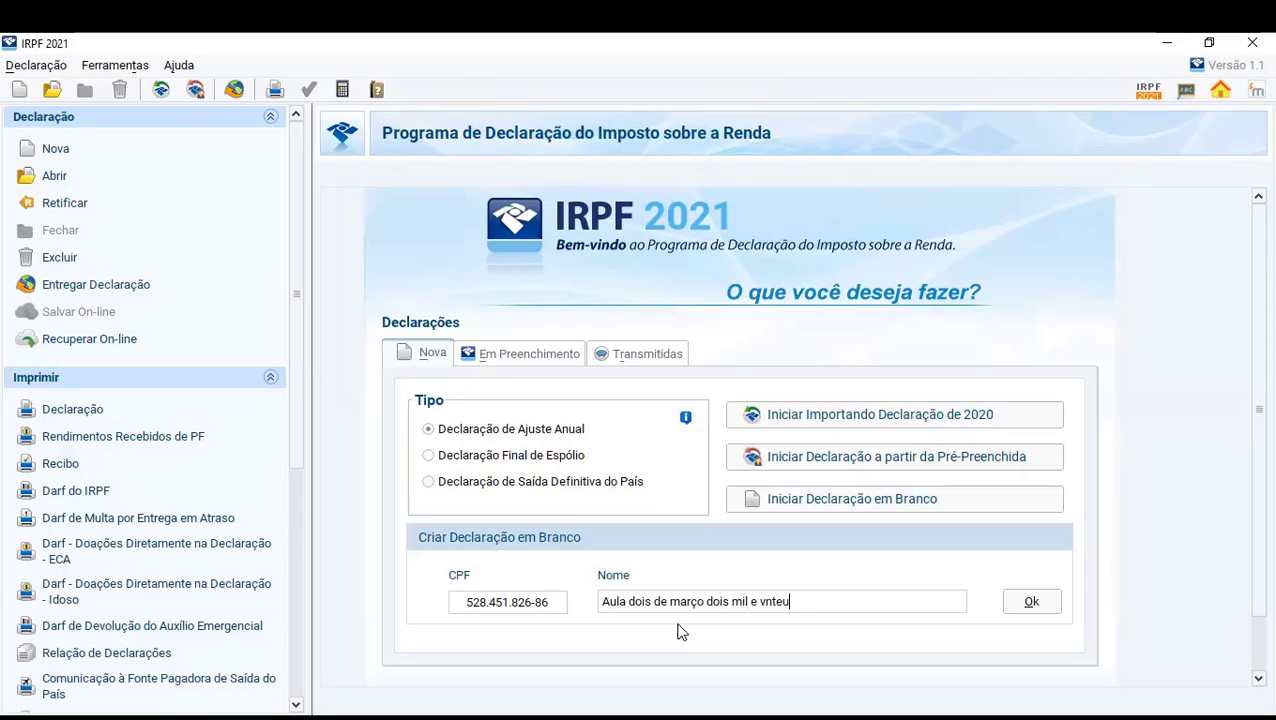
{"action": "key", "text": "Left"}
{"action": "key", "text": "Left"}
{"action": "key", "text": "Left"}
{"action": "type", "text": "e"}
- Create the blank annual adjustment declaration and open its Identificação do Contribuinte form
{"action": "left_click", "coordinate": [1020, 600]}
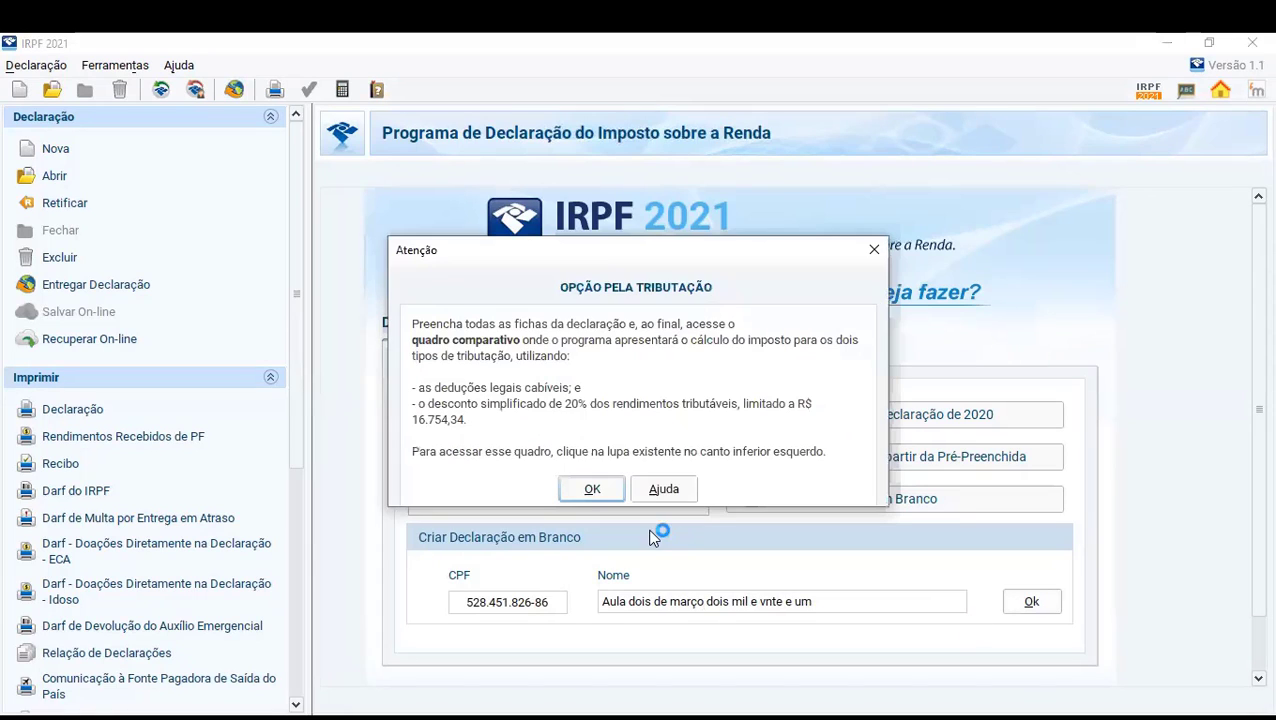
{"action": "left_click", "coordinate": [580, 490]}
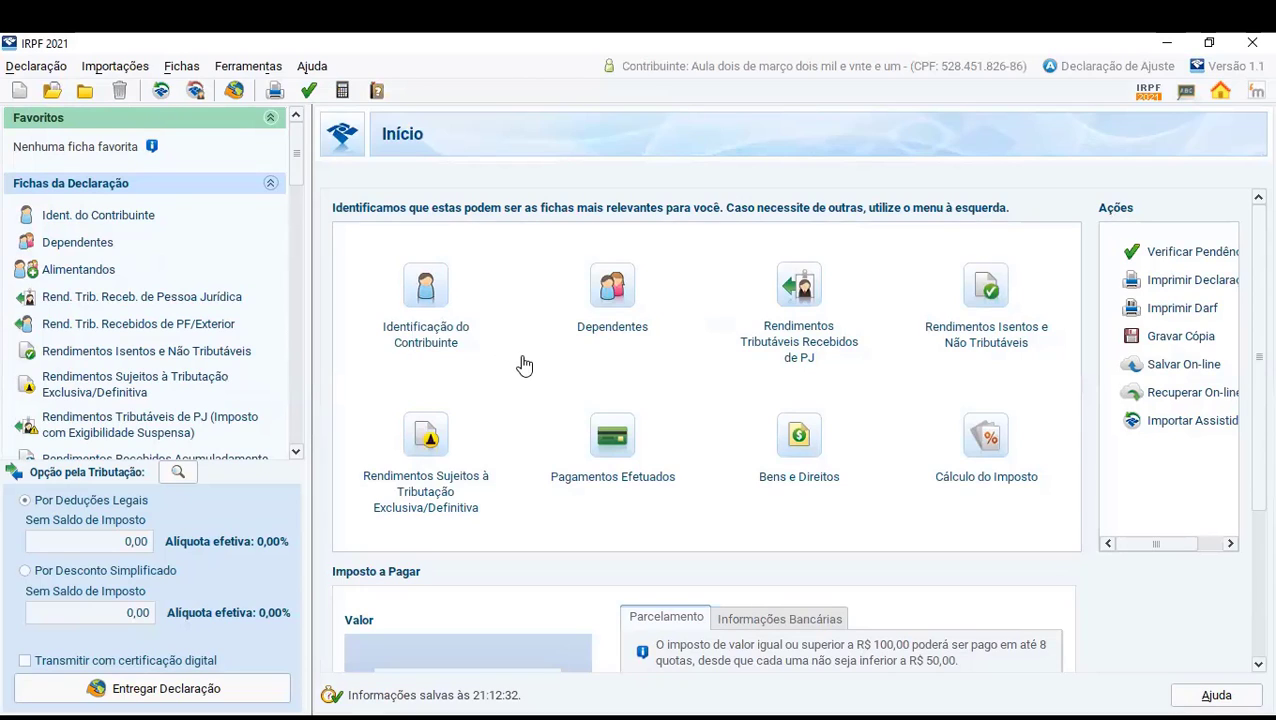
{"action": "left_click", "coordinate": [430, 320]}
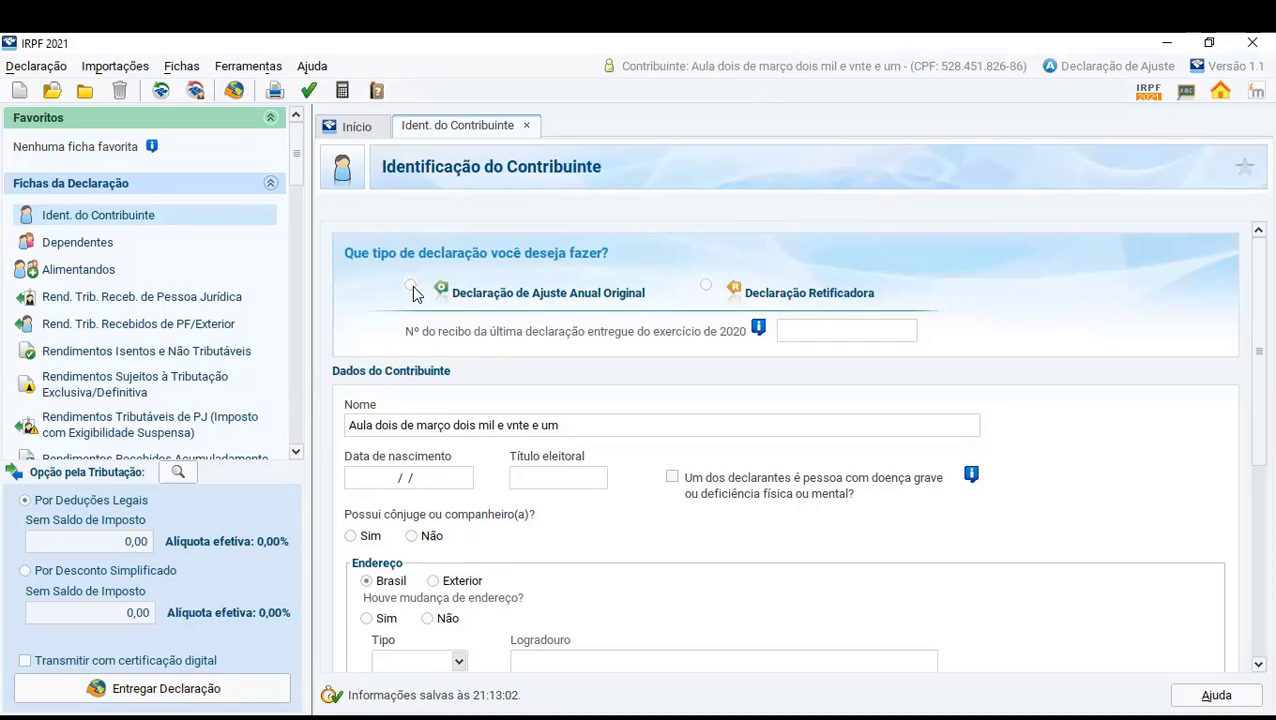
{"action": "left_click", "coordinate": [706, 287]}
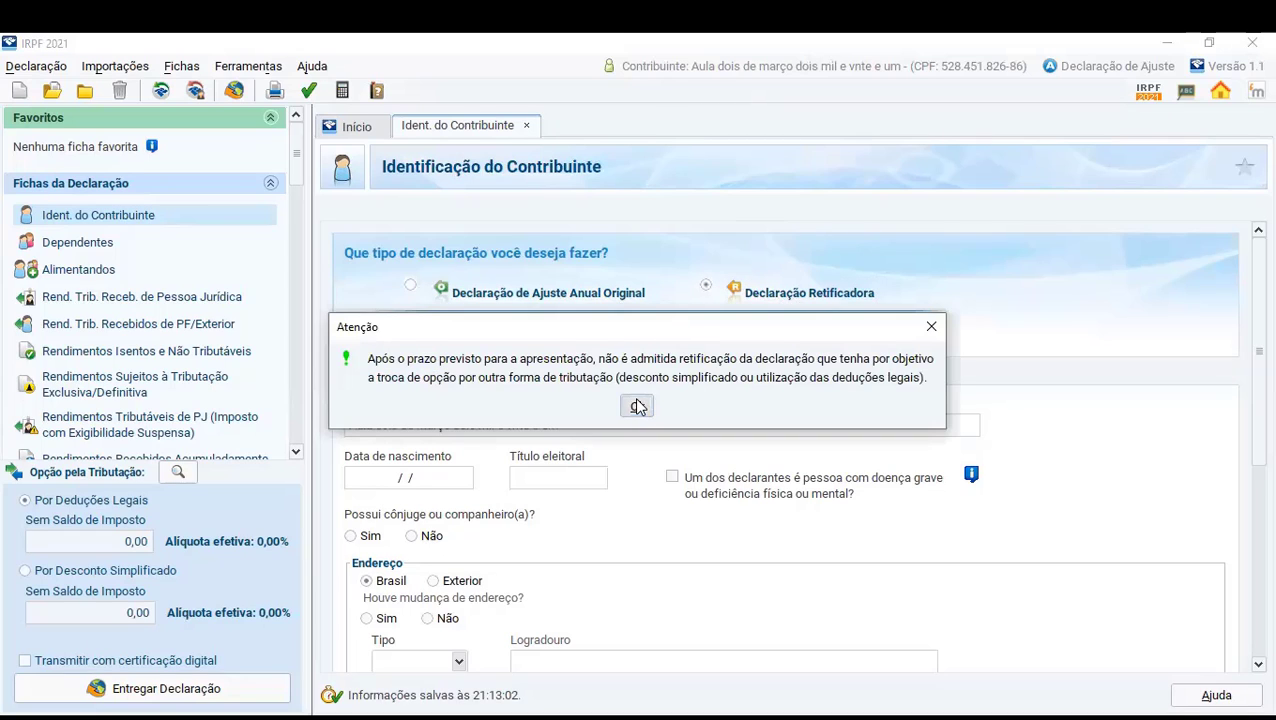
{"action": "left_click", "coordinate": [637, 406]}
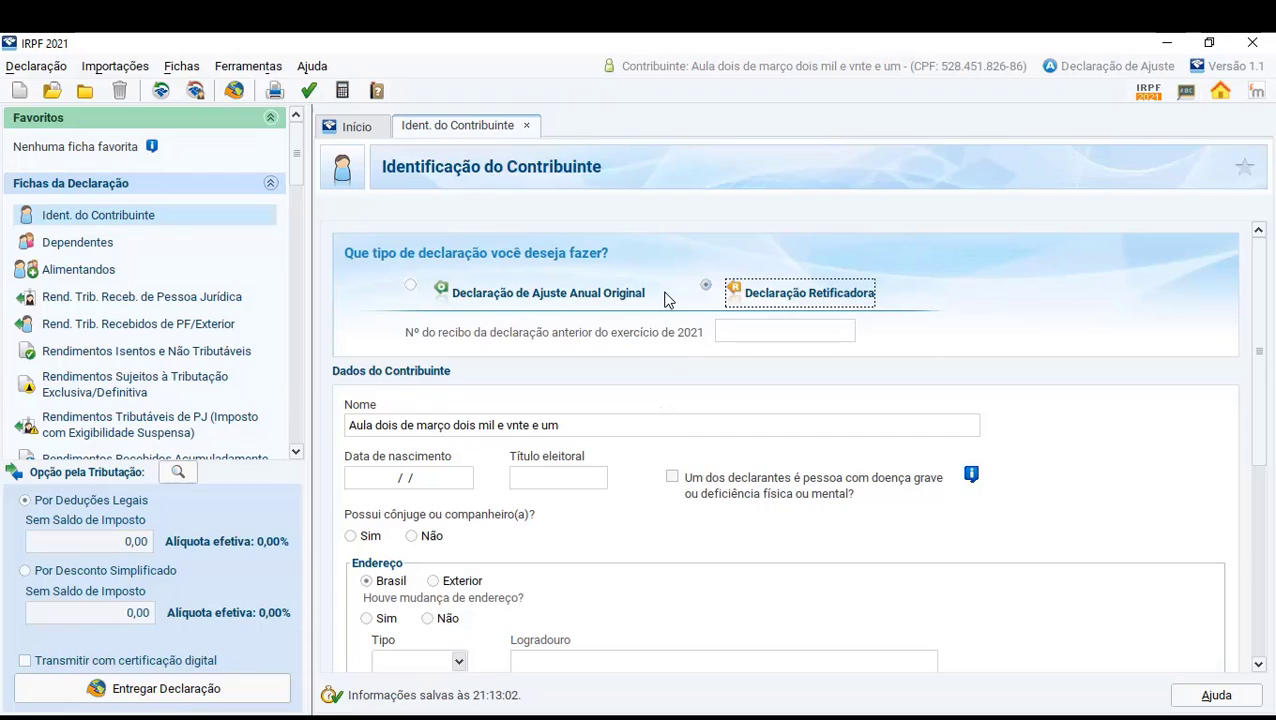
{"action": "left_click", "coordinate": [746, 330]}
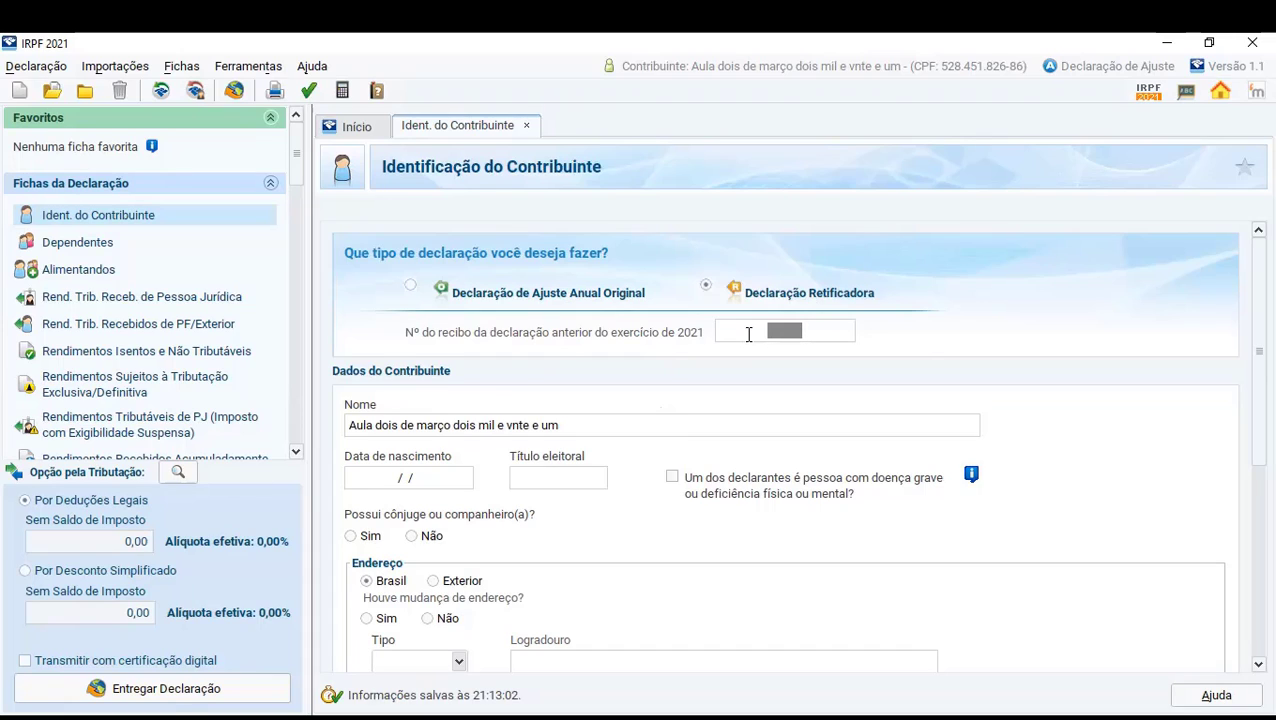
- Mark the declaration as Declaração de Ajuste Anual Original and enter the taxpayer's date of birth, leaving the voter registration number blank
{"action": "left_click", "coordinate": [411, 286]}
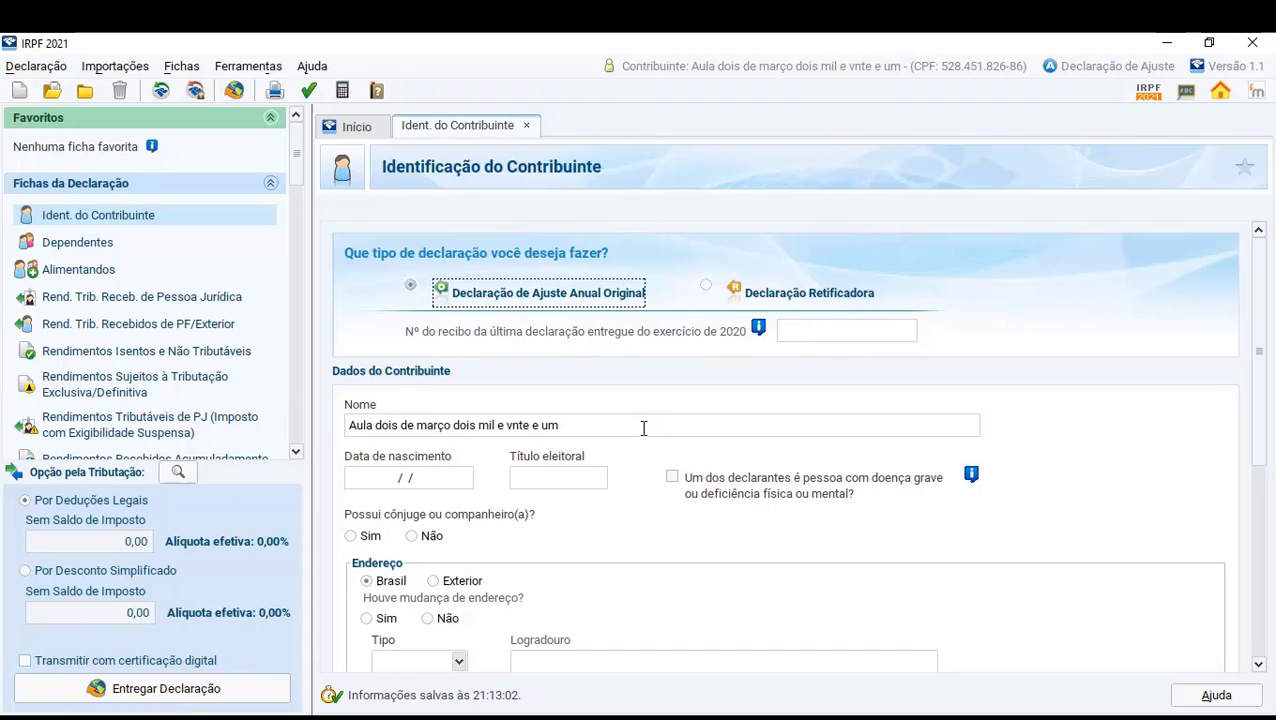
{"action": "scroll", "coordinate": [641, 412], "scroll_direction": "down", "scroll_amount": 1}
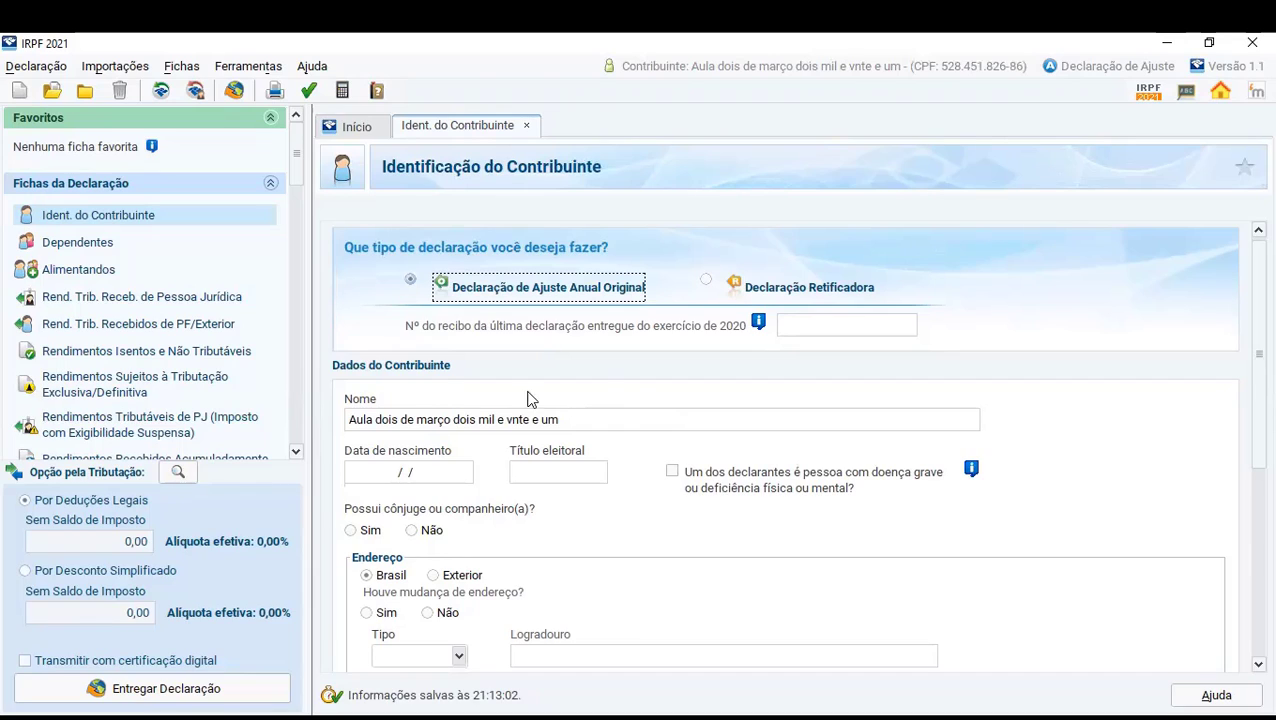
{"action": "scroll", "coordinate": [493, 418], "scroll_direction": "down", "scroll_amount": 1}
{"action": "scroll", "coordinate": [560, 415], "scroll_direction": "down", "scroll_amount": 1}
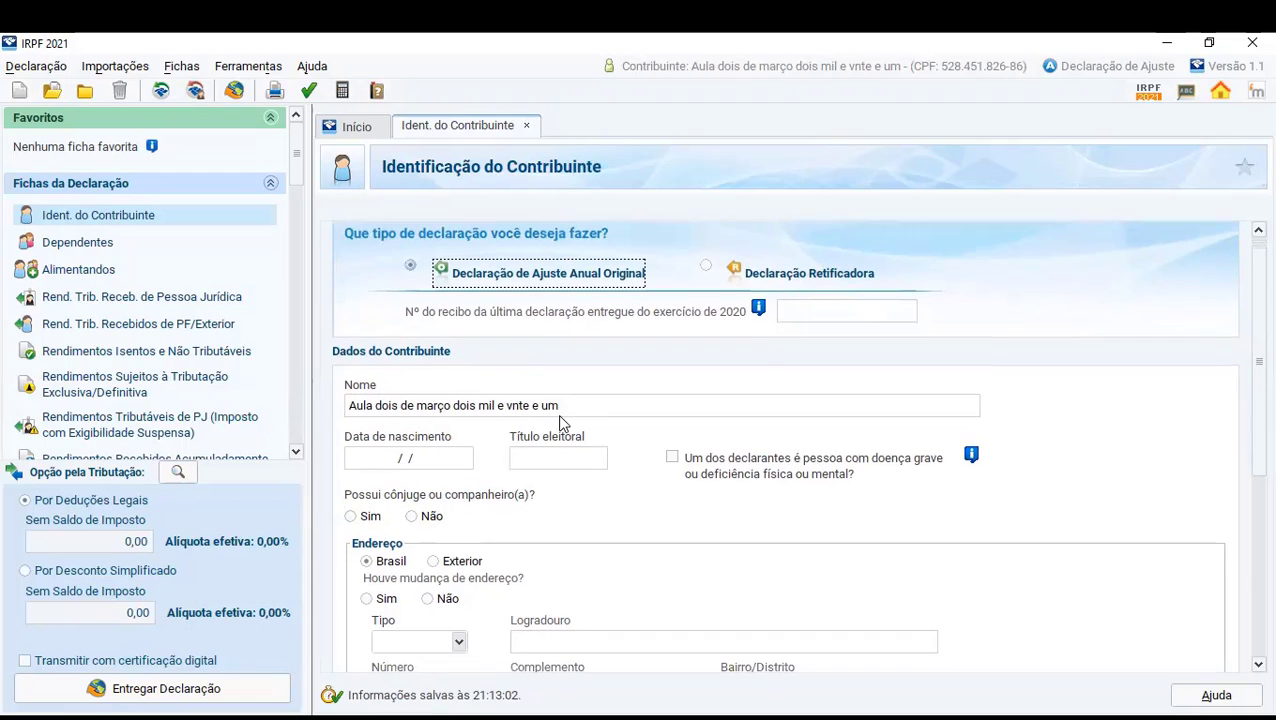
{"action": "left_click", "coordinate": [407, 456]}
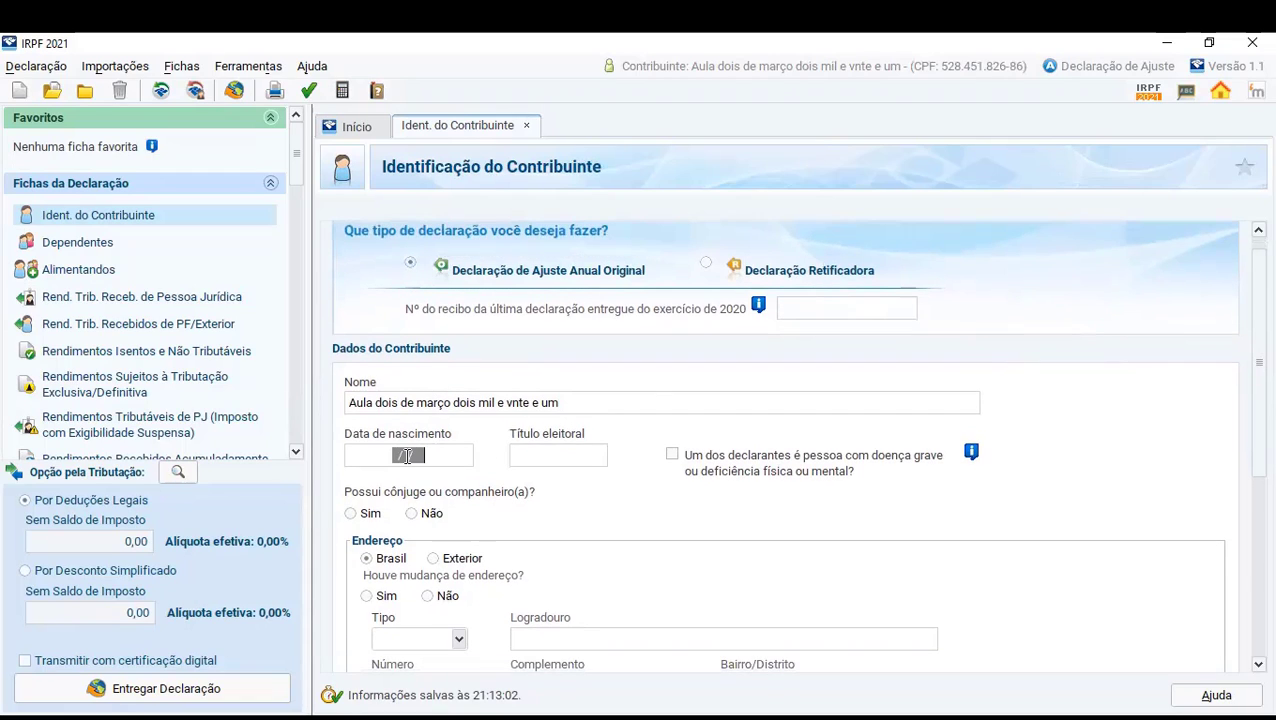
{"action": "type", "text": "22/"}
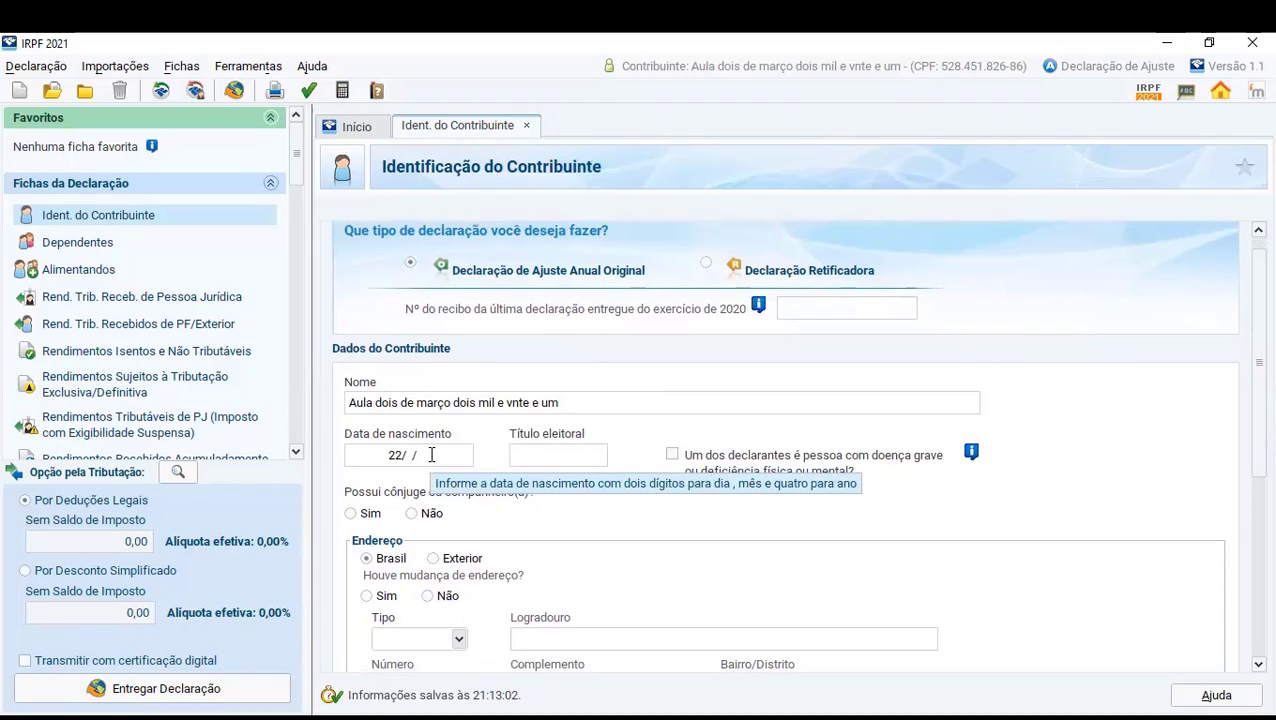
{"action": "type", "text": "06/"}
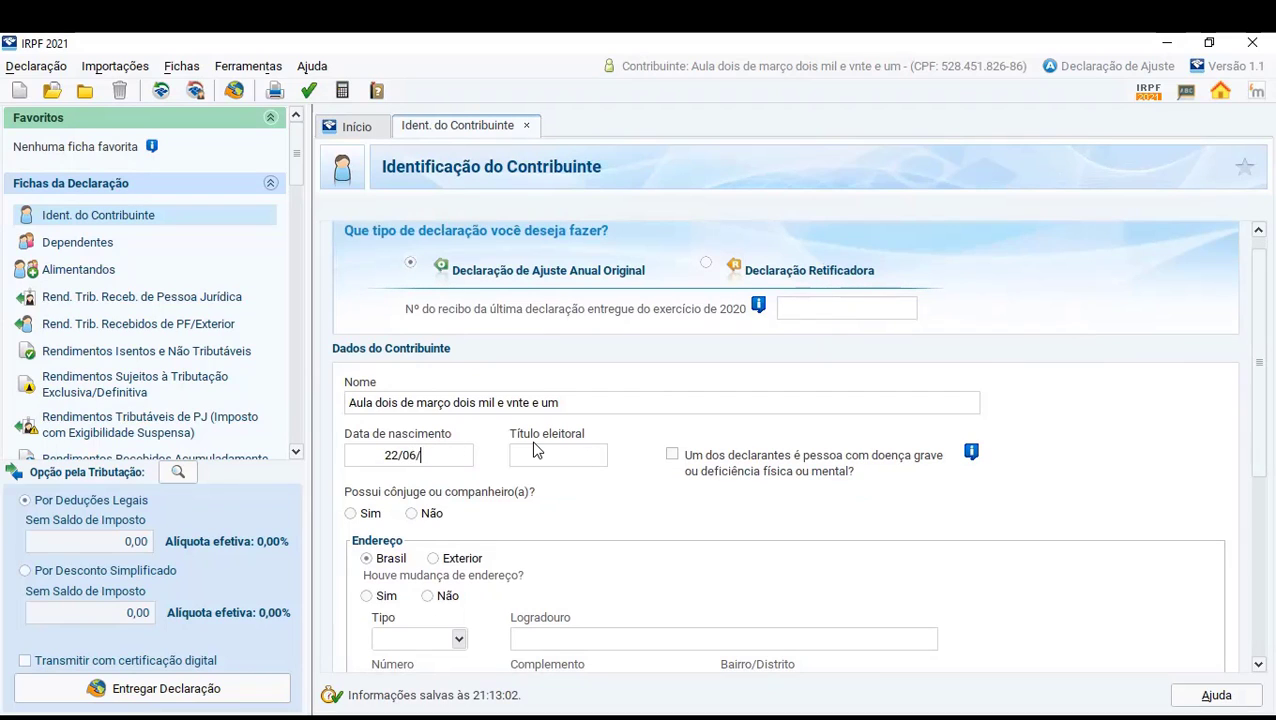
{"action": "type", "text": "1974"}
{"action": "left_click", "coordinate": [534, 449]}
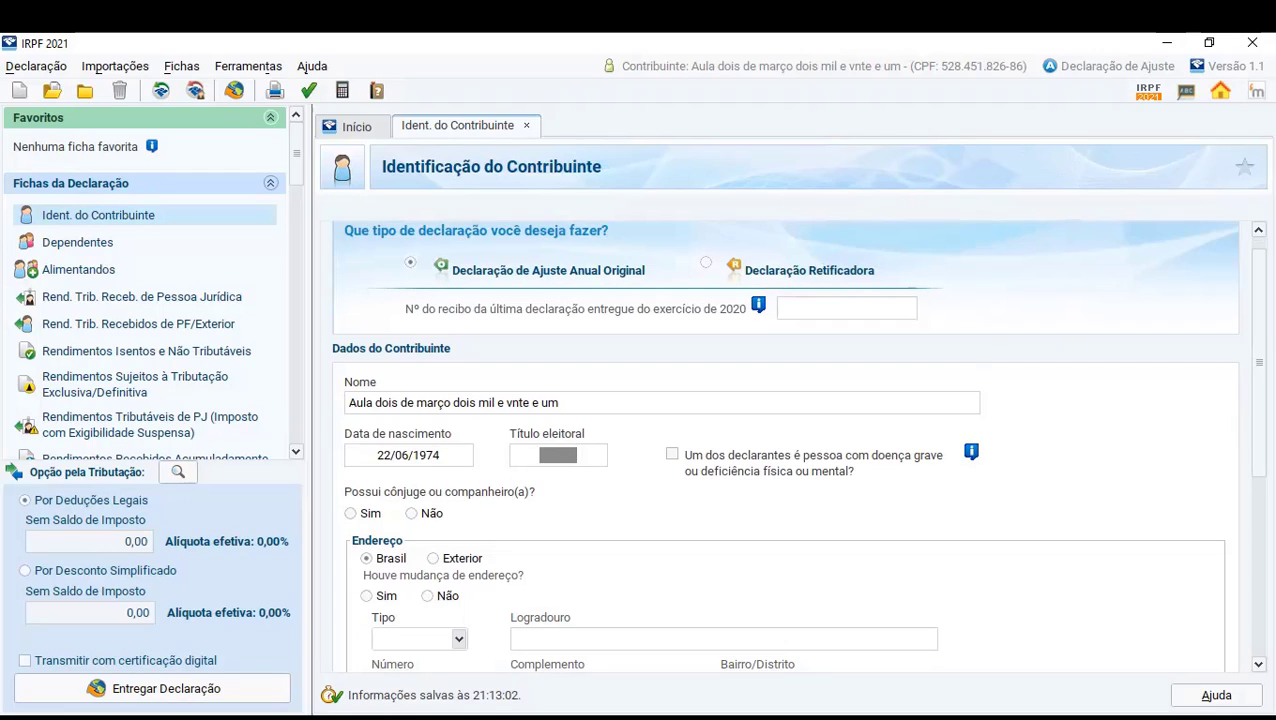
{"action": "key", "text": "Tab"}
{"action": "left_click", "coordinate": [610, 445]}
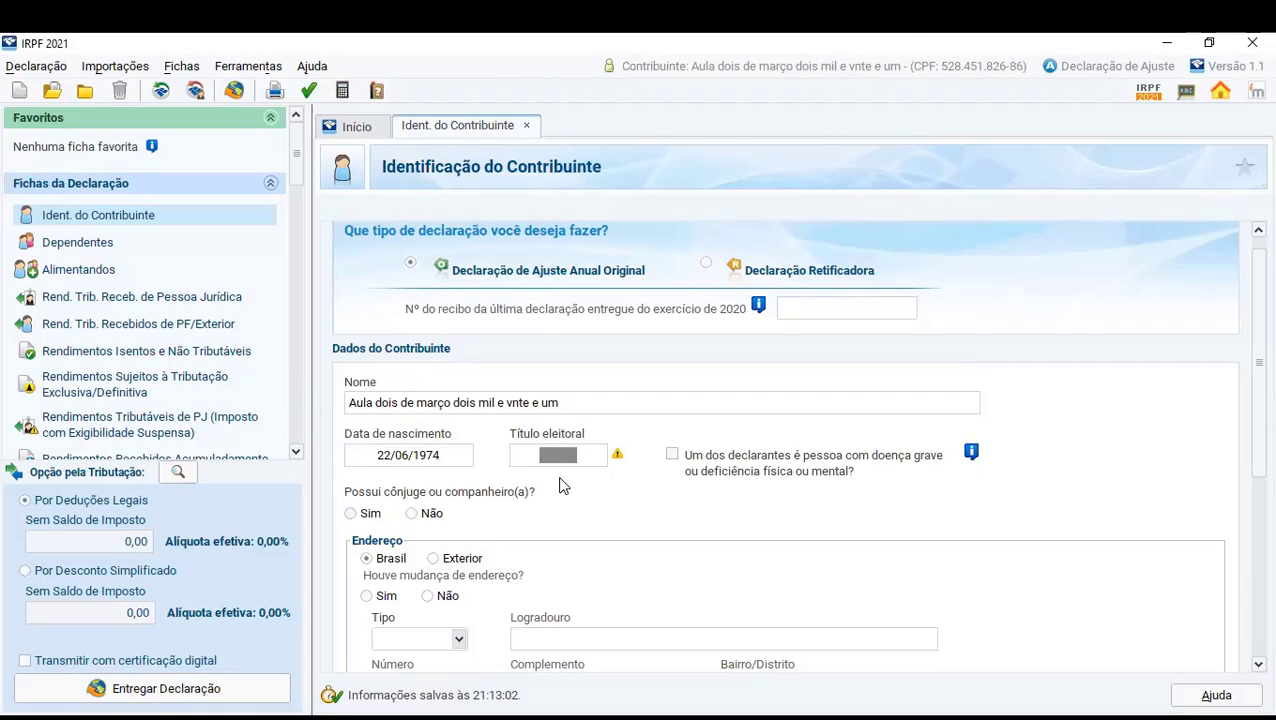
- Answer Não to the question whether the taxpayer has a spouse or partner
{"action": "scroll", "coordinate": [560, 485], "scroll_direction": "down", "scroll_amount": 1}
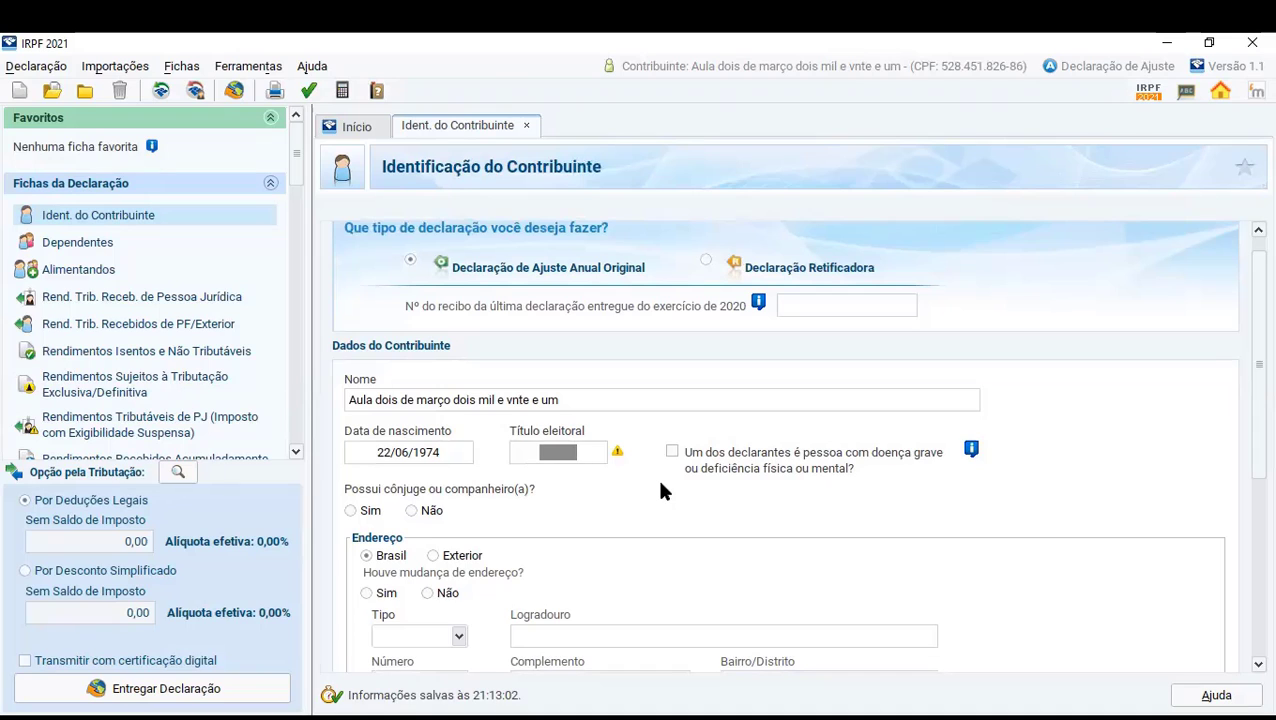
{"action": "scroll", "coordinate": [638, 473], "scroll_direction": "down", "scroll_amount": 1}
{"action": "scroll", "coordinate": [501, 492], "scroll_direction": "down", "scroll_amount": 3}
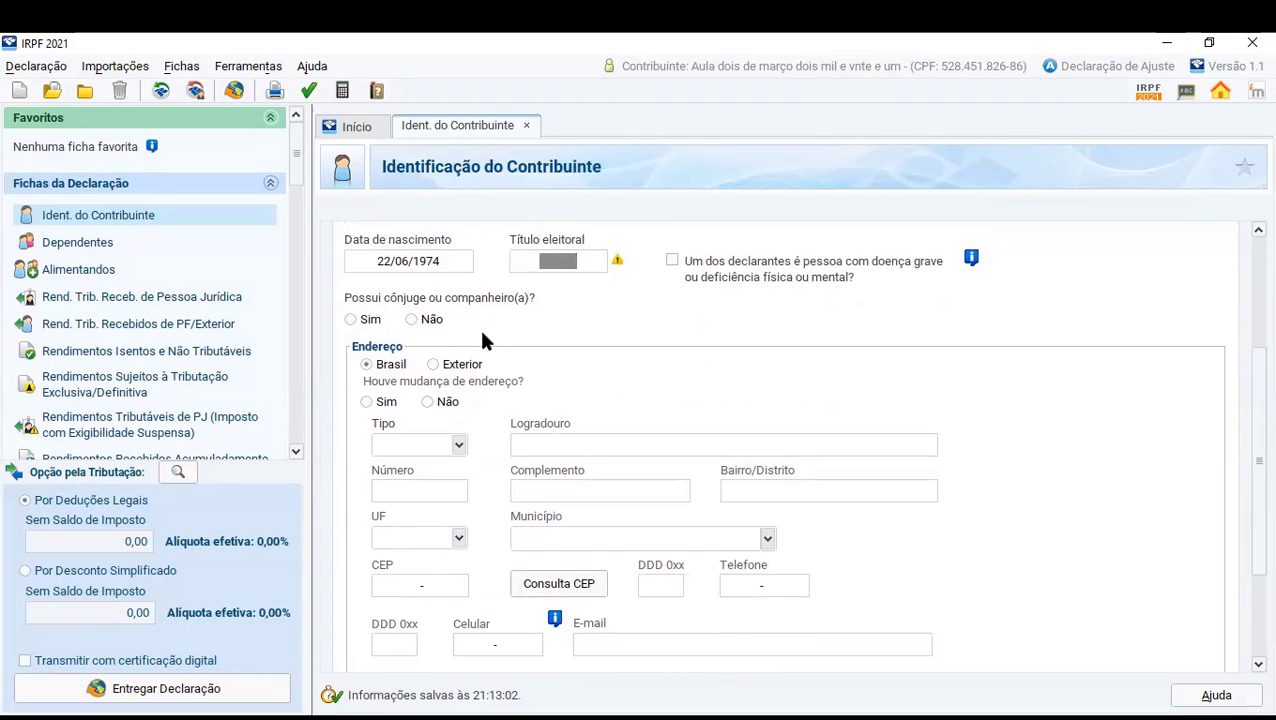
{"action": "left_click", "coordinate": [414, 322]}
{"action": "left_click", "coordinate": [352, 321]}
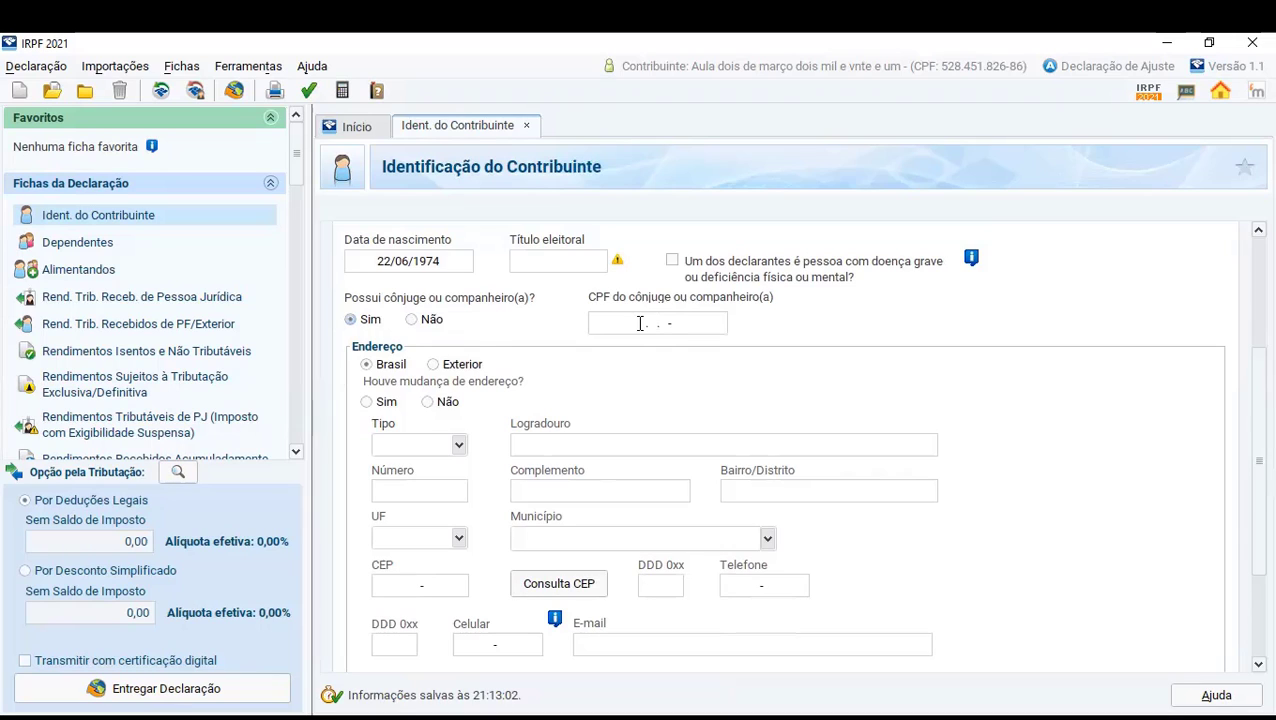
{"action": "left_click", "coordinate": [411, 320]}
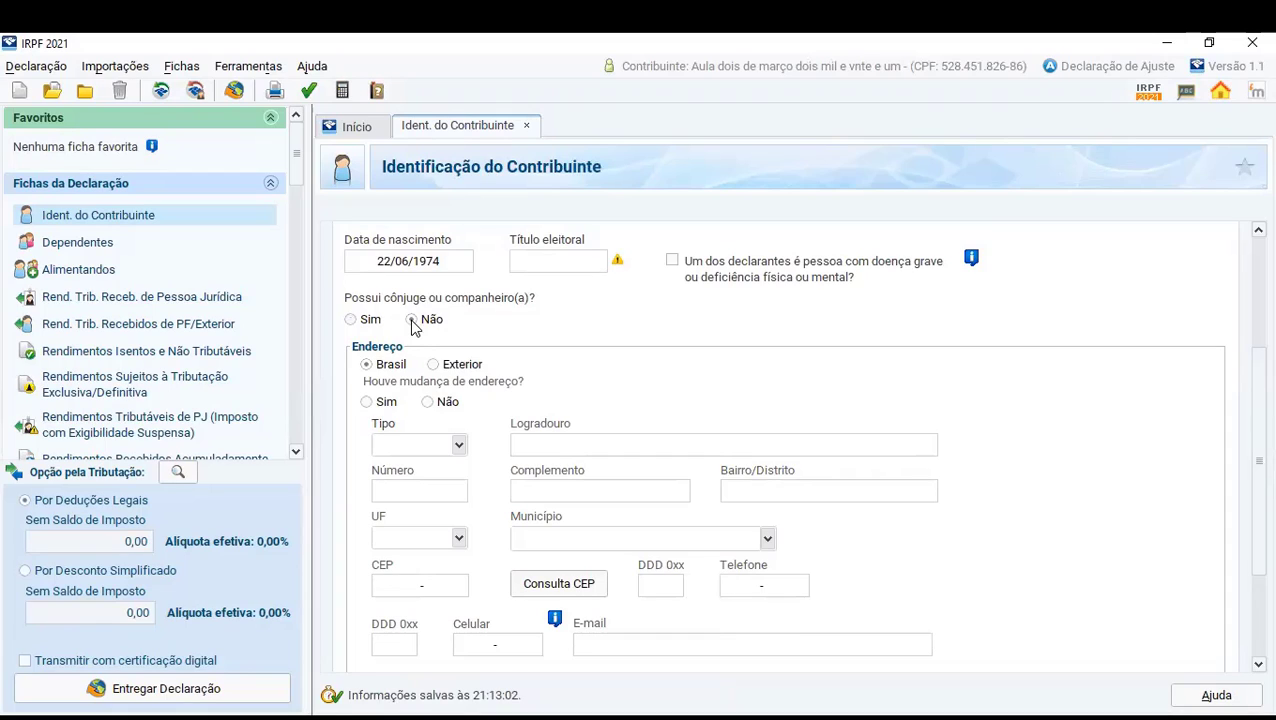
{"action": "left_click", "coordinate": [412, 321]}
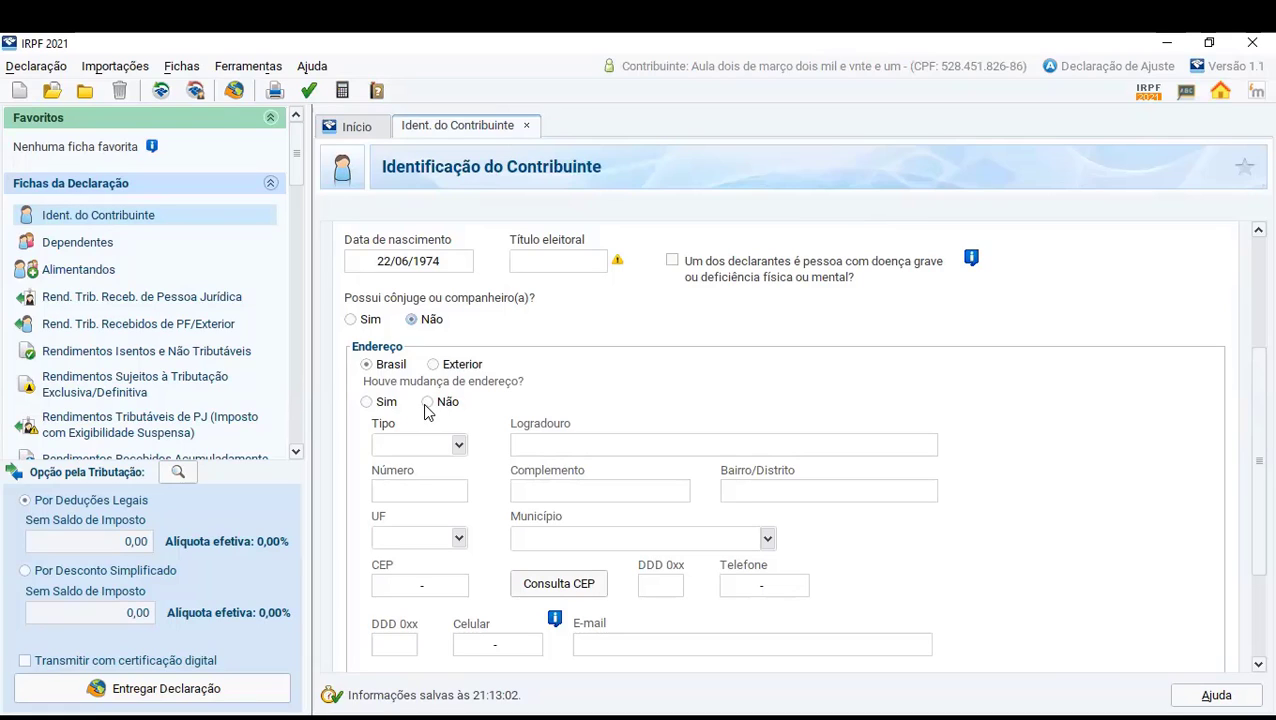
- Answer Sim to the change of address question and set the street type to Campo
{"action": "left_click", "coordinate": [366, 402]}
{"action": "scroll", "coordinate": [489, 385], "scroll_direction": "down", "scroll_amount": 1}
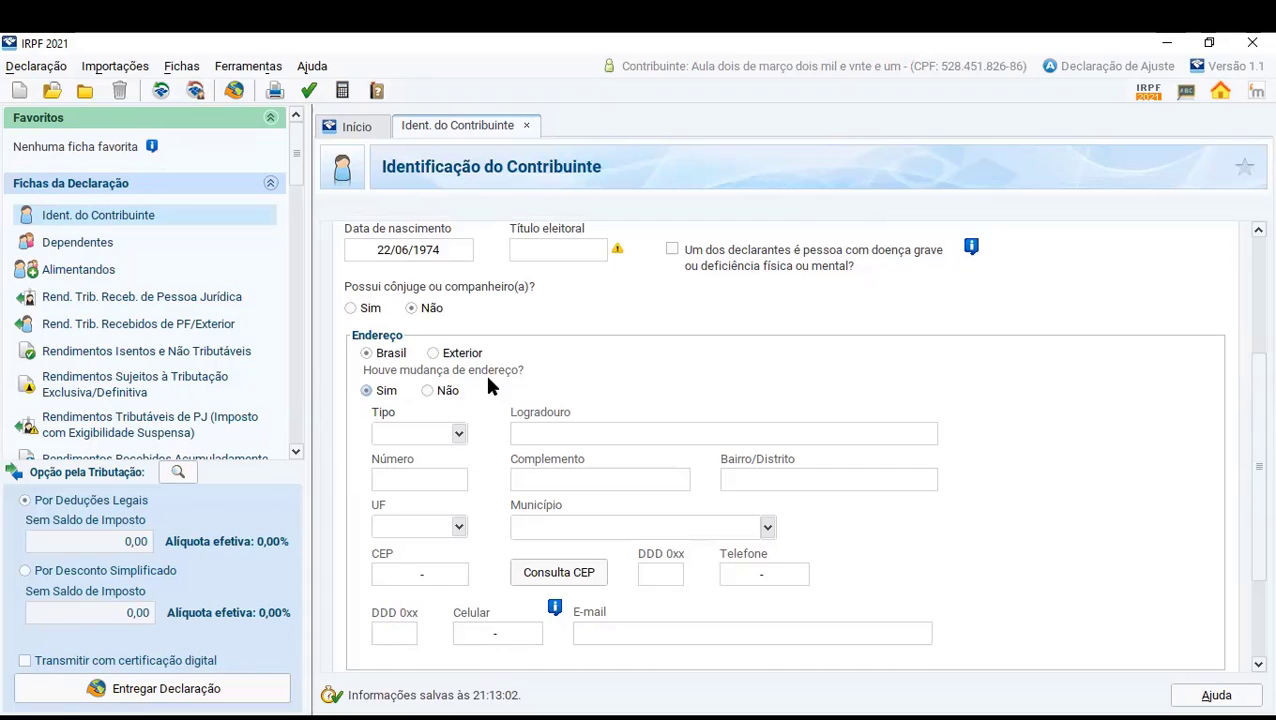
{"action": "left_click", "coordinate": [457, 436]}
{"action": "left_click", "coordinate": [408, 488]}
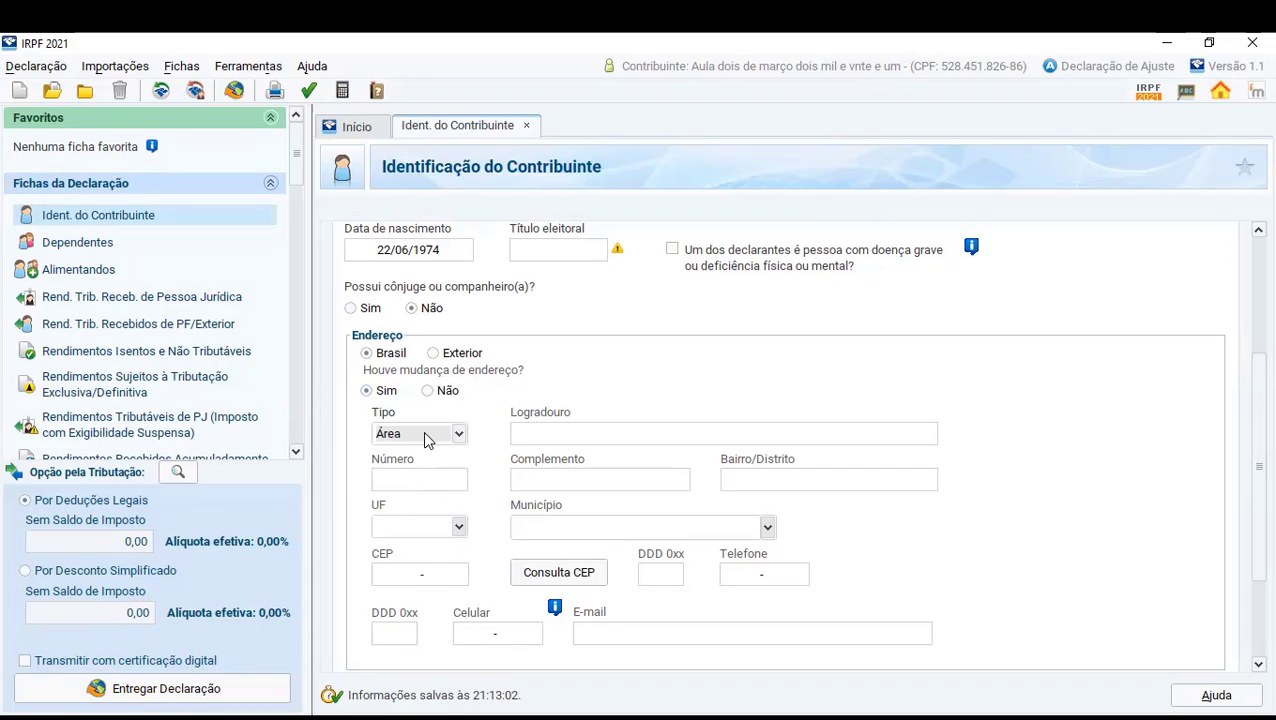
{"action": "left_click", "coordinate": [456, 434]}
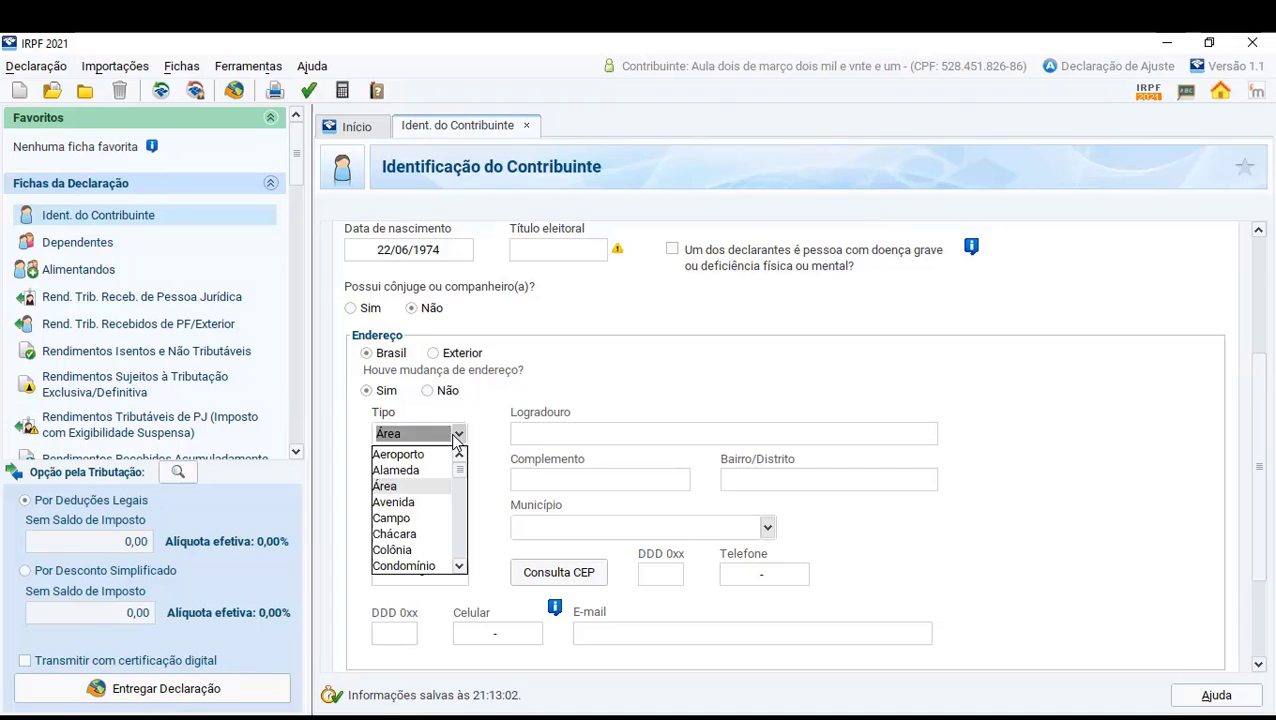
{"action": "left_click", "coordinate": [413, 515]}
- Fill in the taxpayer's street name, house number and district in the Endereço section
{"action": "left_click", "coordinate": [540, 434]}
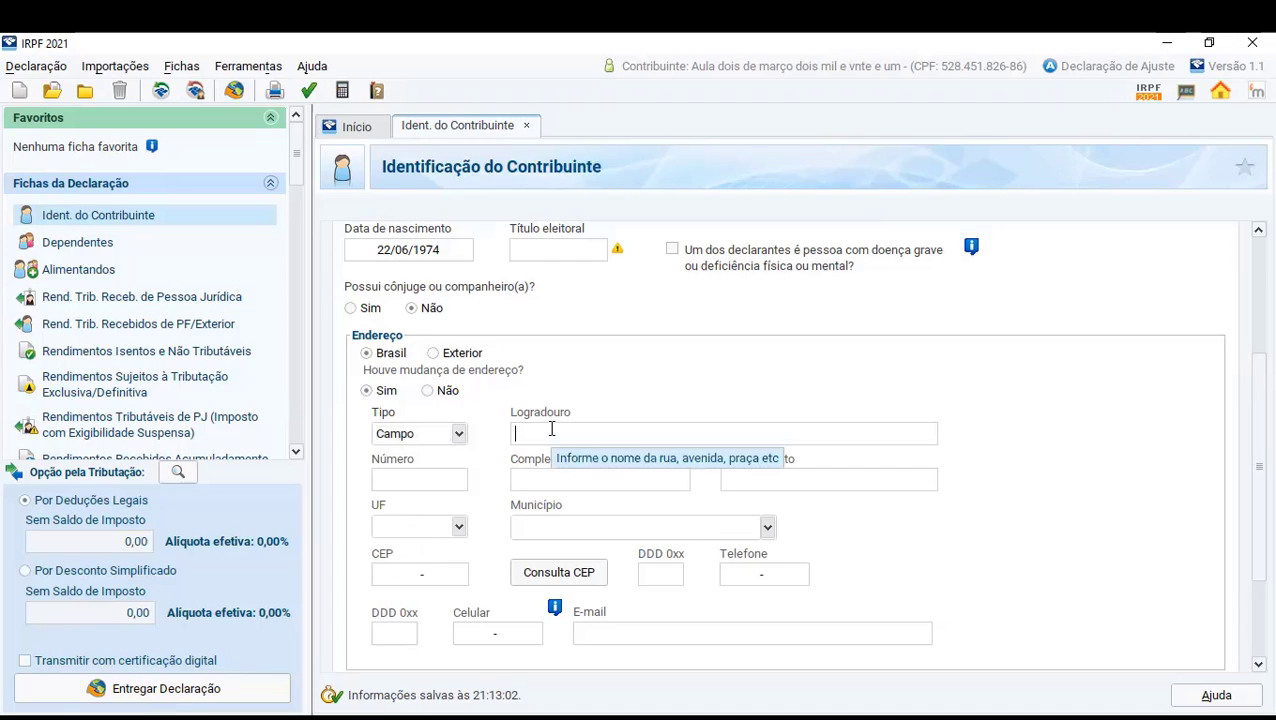
{"action": "type", "text": "Immpo"}
{"action": "left_click", "coordinate": [413, 478]}
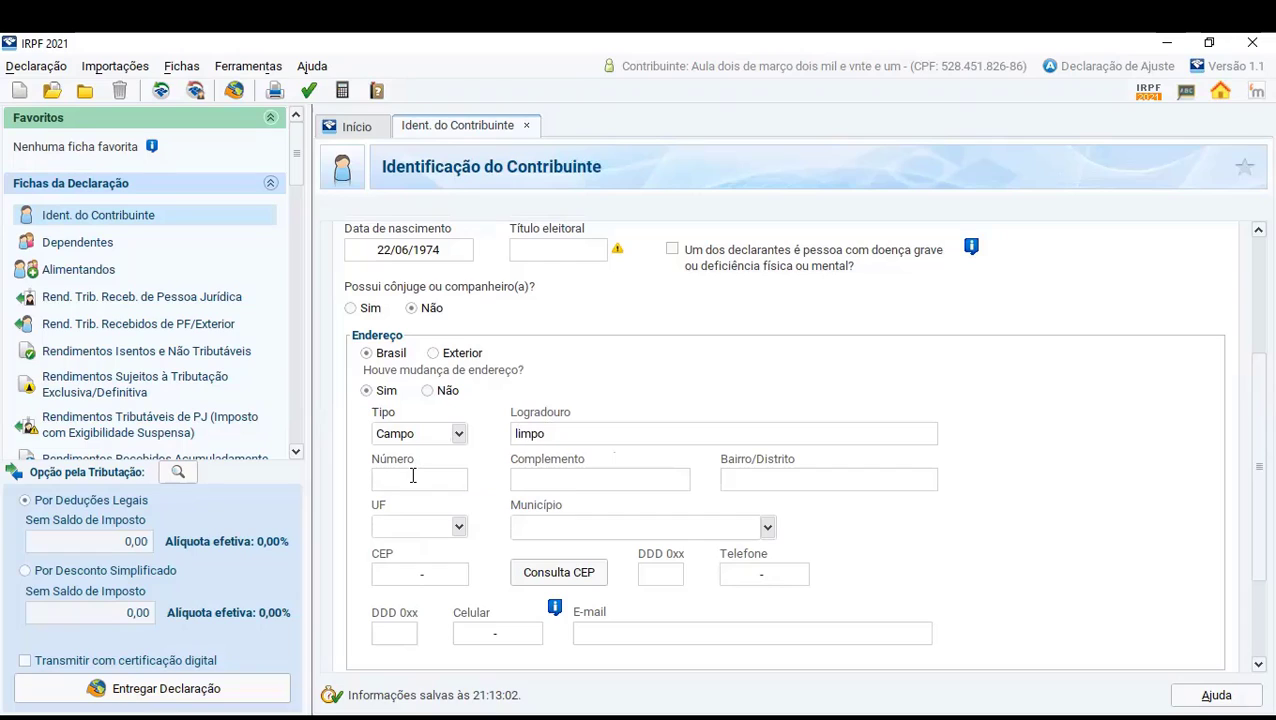
{"action": "type", "text": "1"}
{"action": "left_click", "coordinate": [725, 479]}
{"action": "type", "text": "centro"}
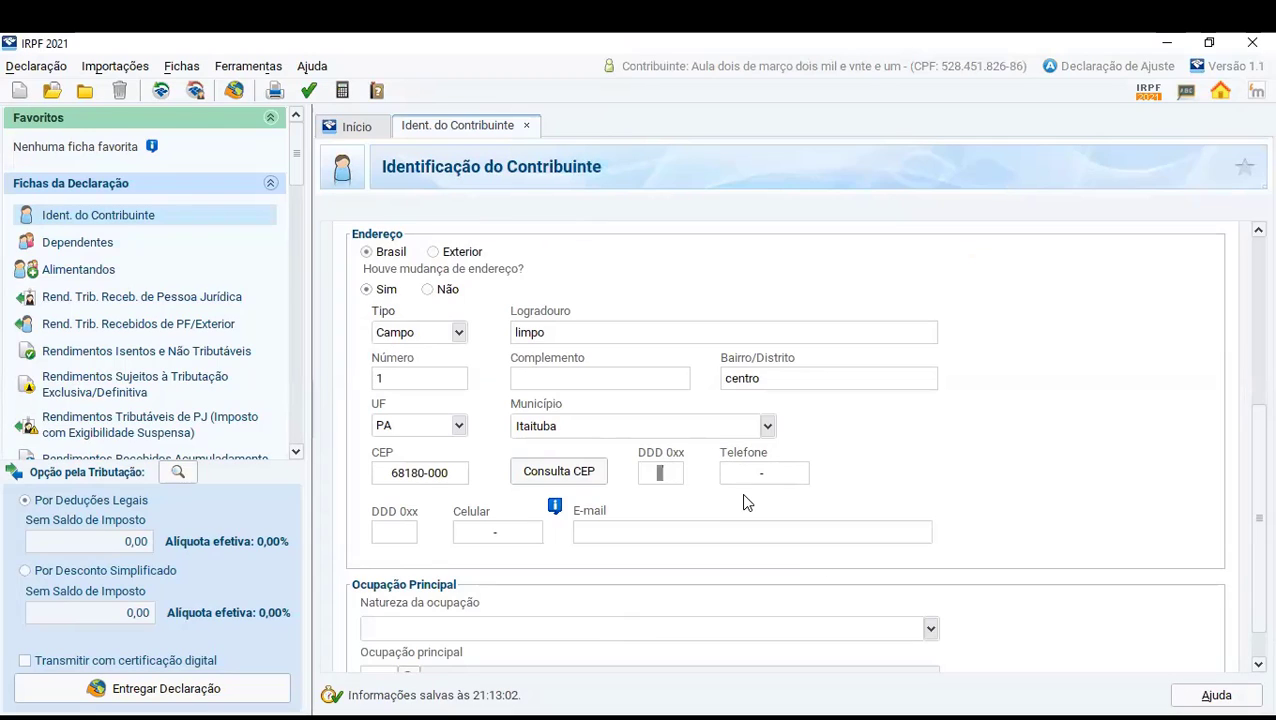
- Read the information note about the use of the mobile number and e-mail address, and close it
{"action": "left_click", "coordinate": [555, 508]}
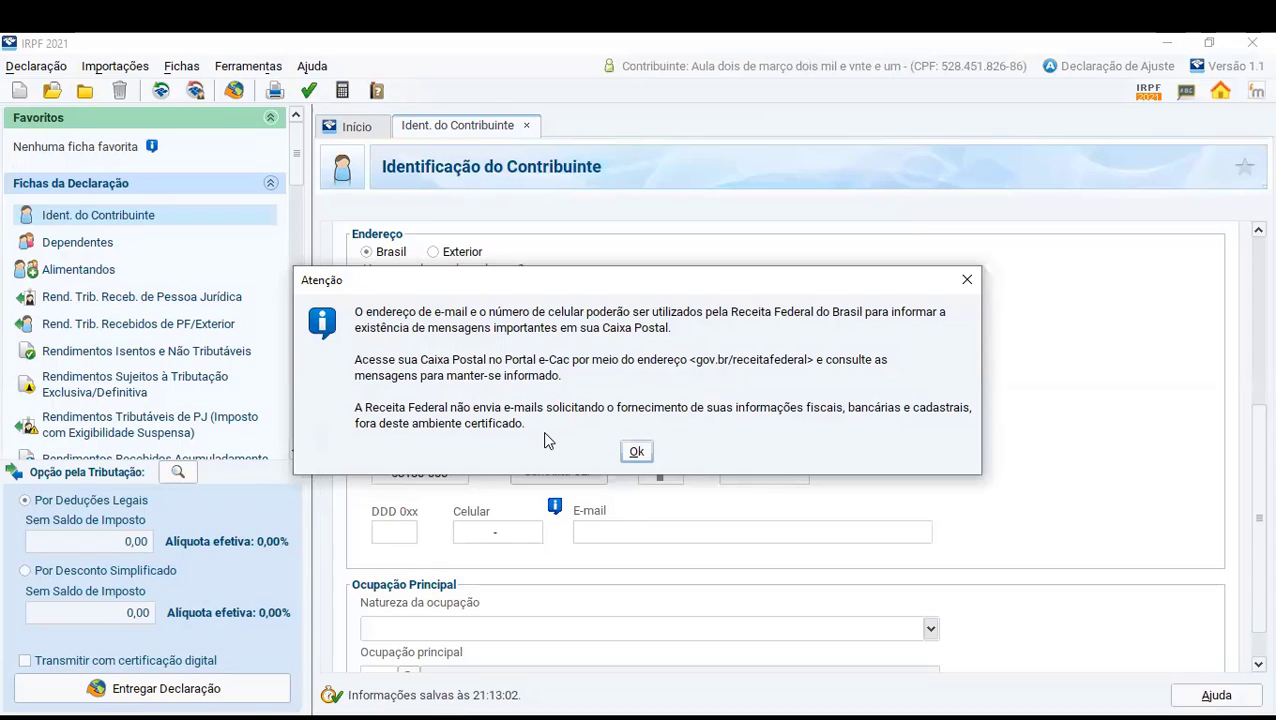
{"action": "left_click", "coordinate": [637, 451]}
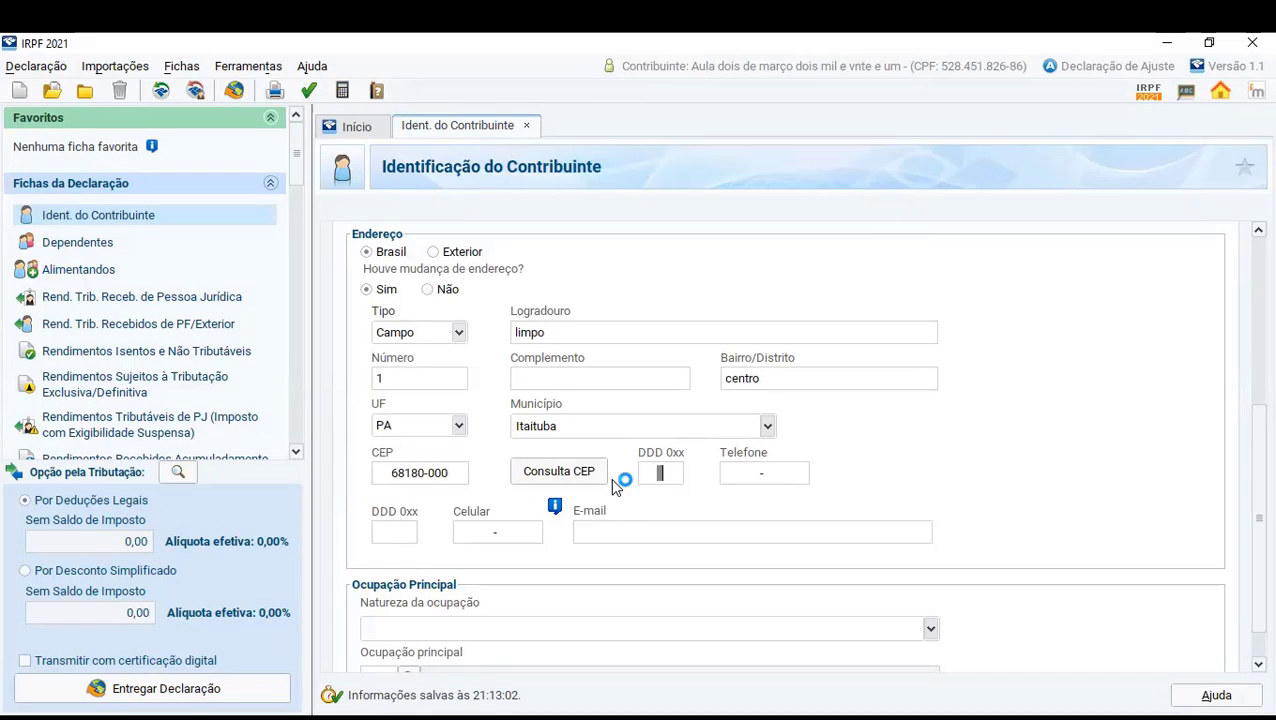
{"action": "scroll", "coordinate": [658, 510], "scroll_direction": "down", "scroll_amount": 1}
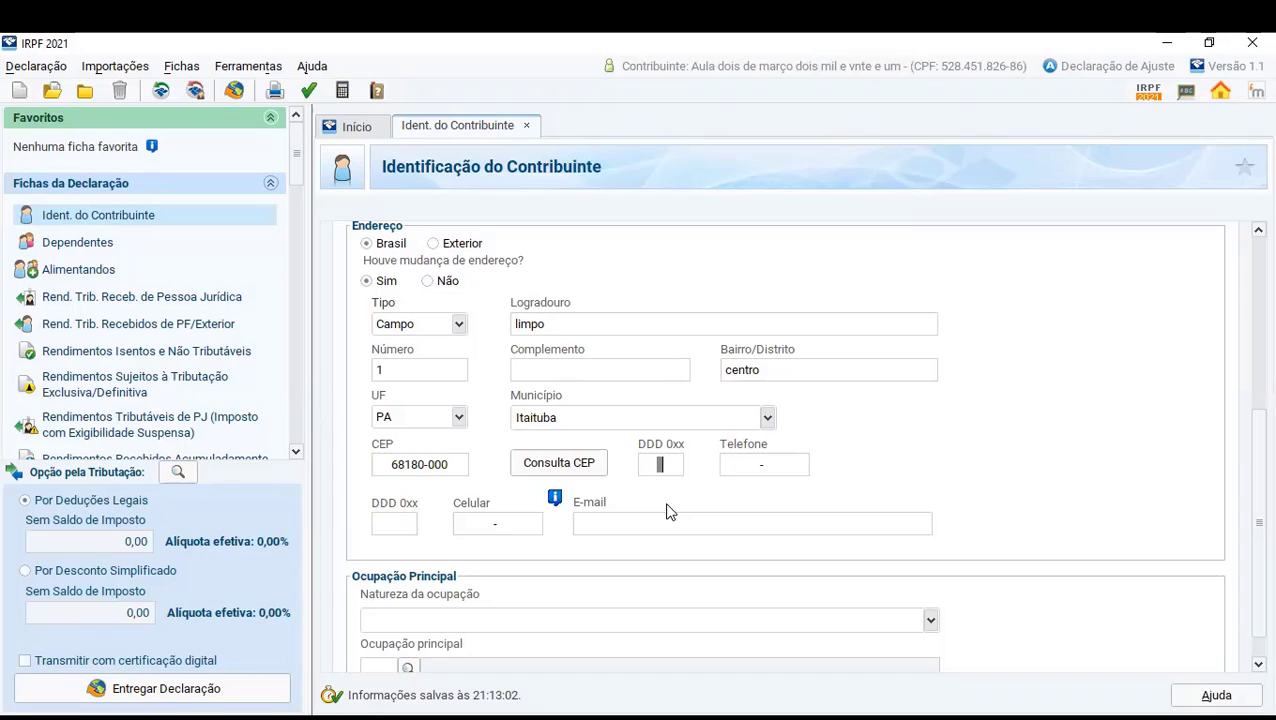
- Set the nature of the occupation to 11 - Profissional liberal ou autônomo sem vínculo de emprego
{"action": "scroll", "coordinate": [1245, 535], "scroll_direction": "down", "scroll_amount": 1}
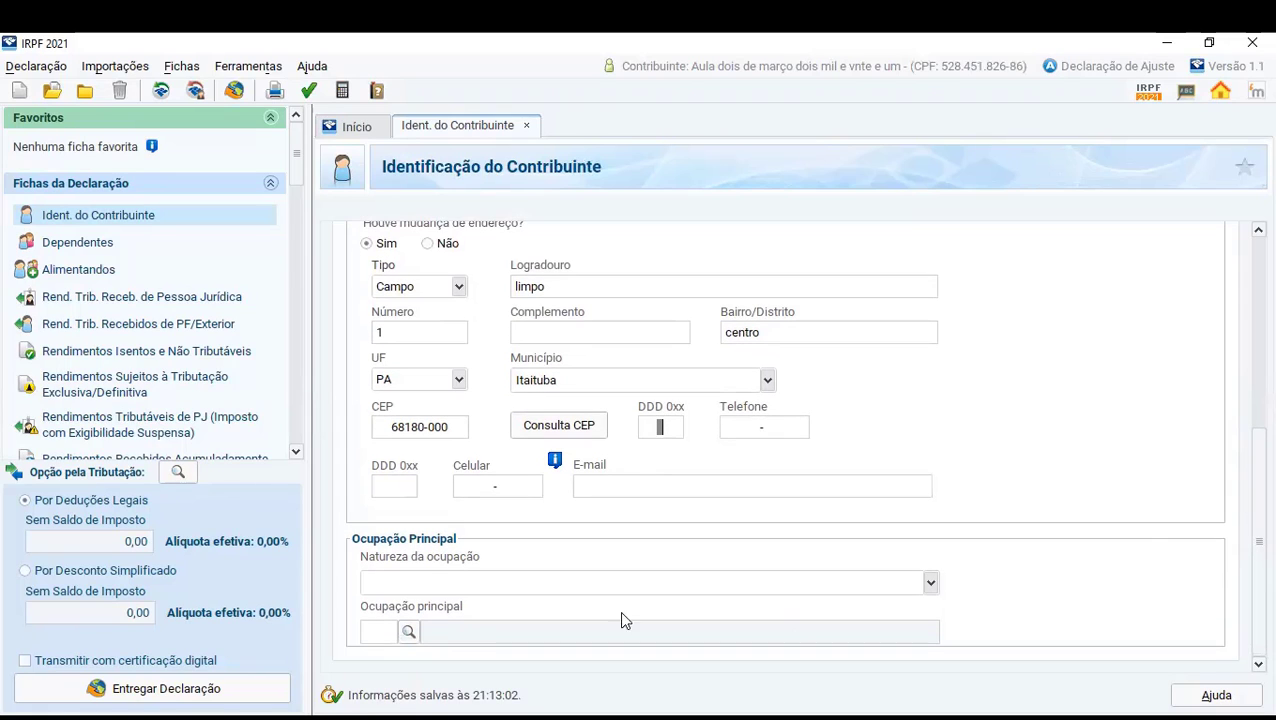
{"action": "left_click", "coordinate": [441, 581]}
{"action": "left_click", "coordinate": [929, 583]}
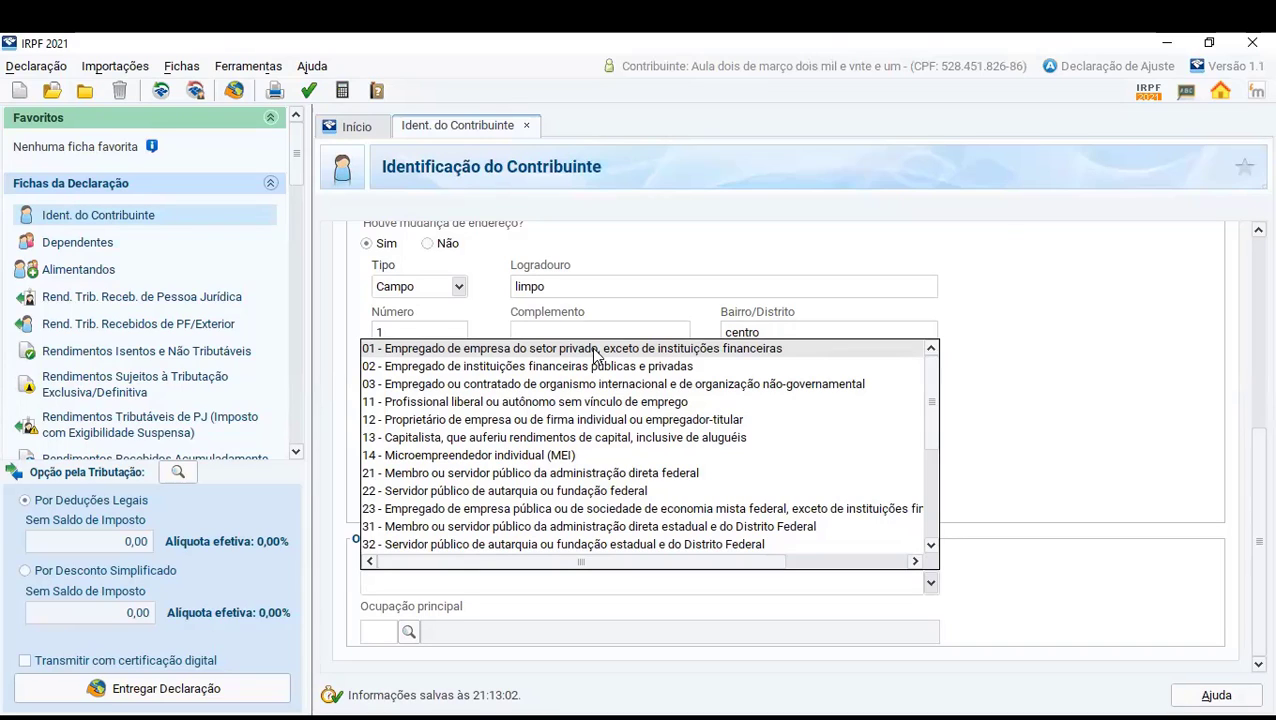
{"action": "left_click", "coordinate": [595, 352]}
{"action": "scroll", "coordinate": [595, 352], "scroll_direction": "down", "scroll_amount": 4}
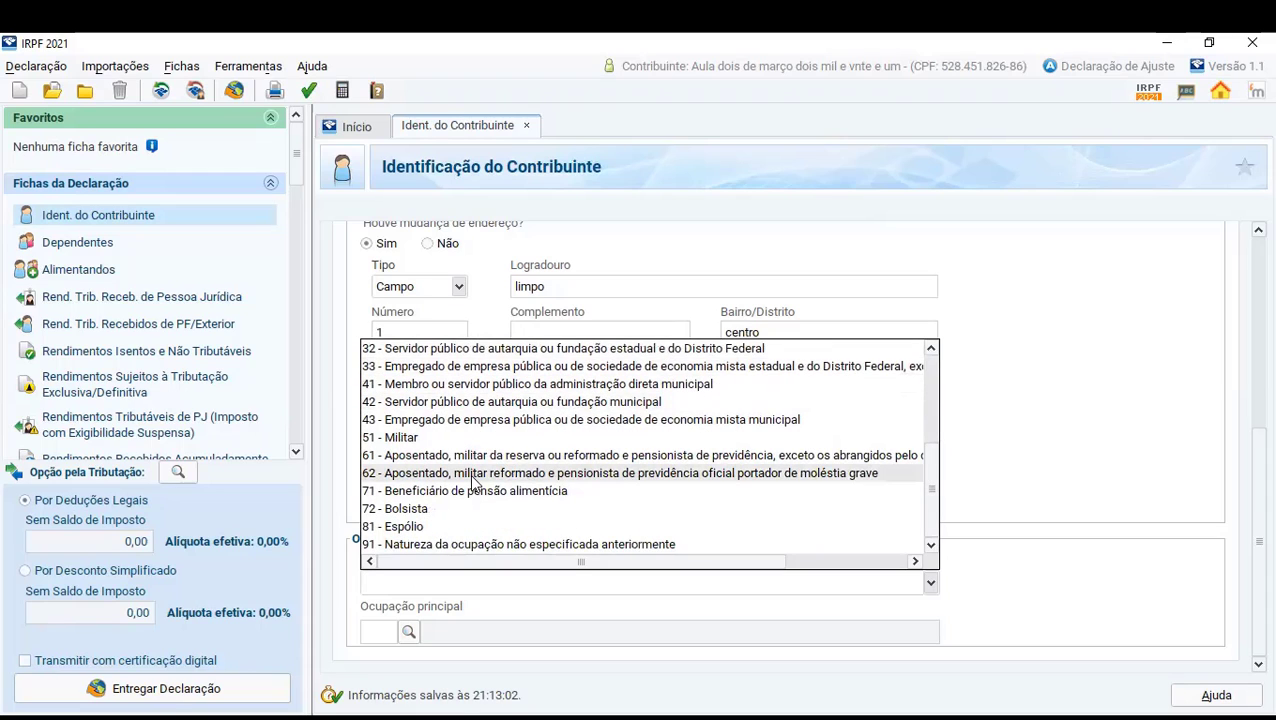
{"action": "scroll", "coordinate": [472, 470], "scroll_direction": "up", "scroll_amount": 3}
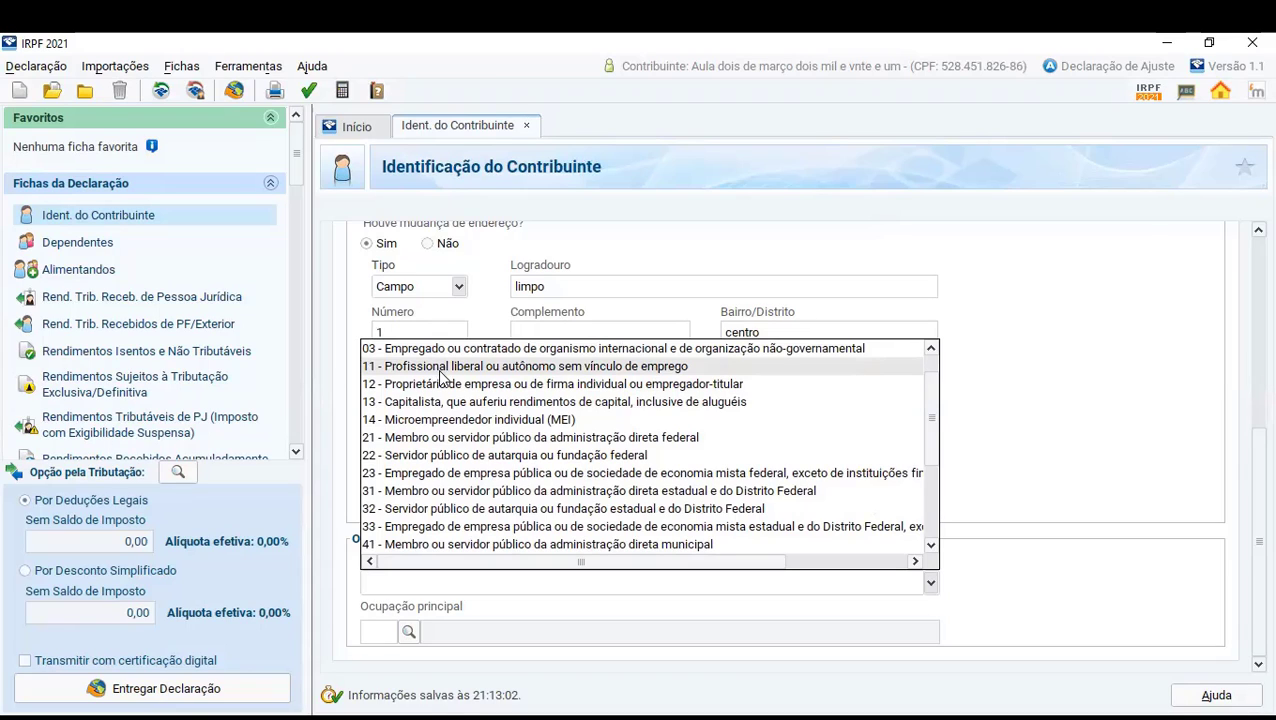
{"action": "left_click", "coordinate": [535, 368]}
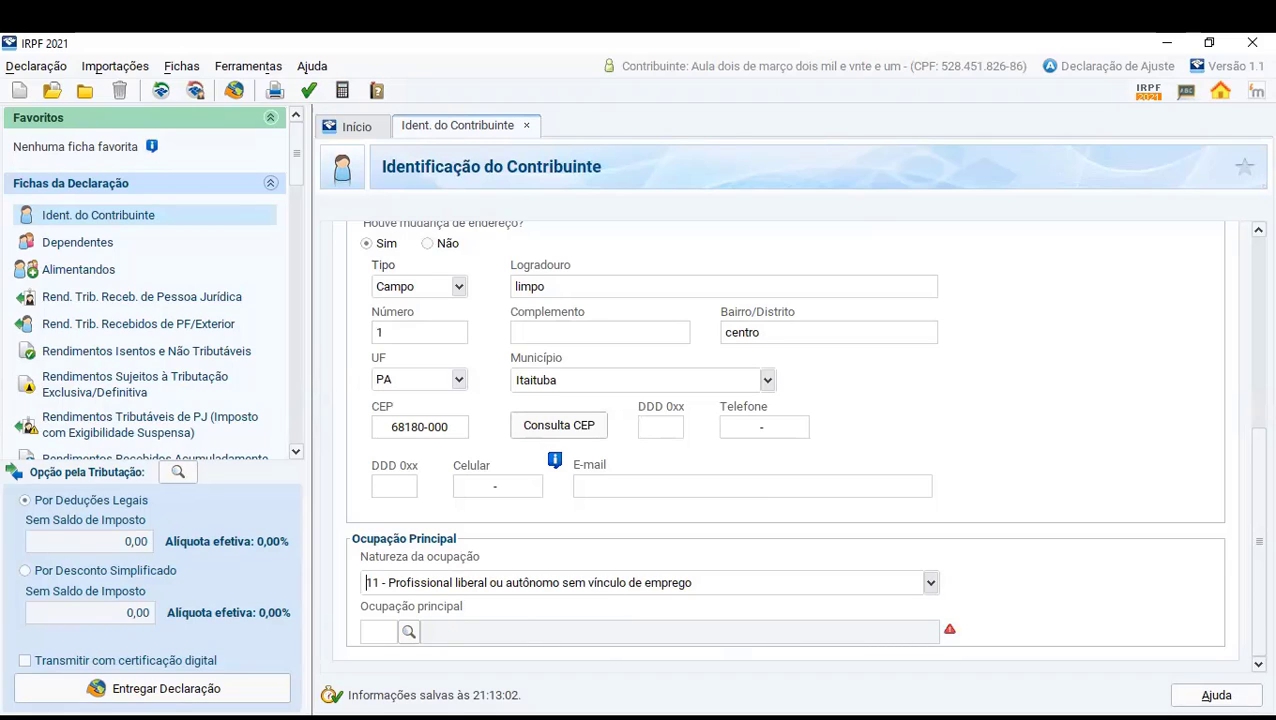
- Set the main occupation to 252-Economista, administrador, contador, auditor e afins from group 05-Profissionais das Ciências Jurídicas, Sociais e Humanas
{"action": "left_click", "coordinate": [408, 633]}
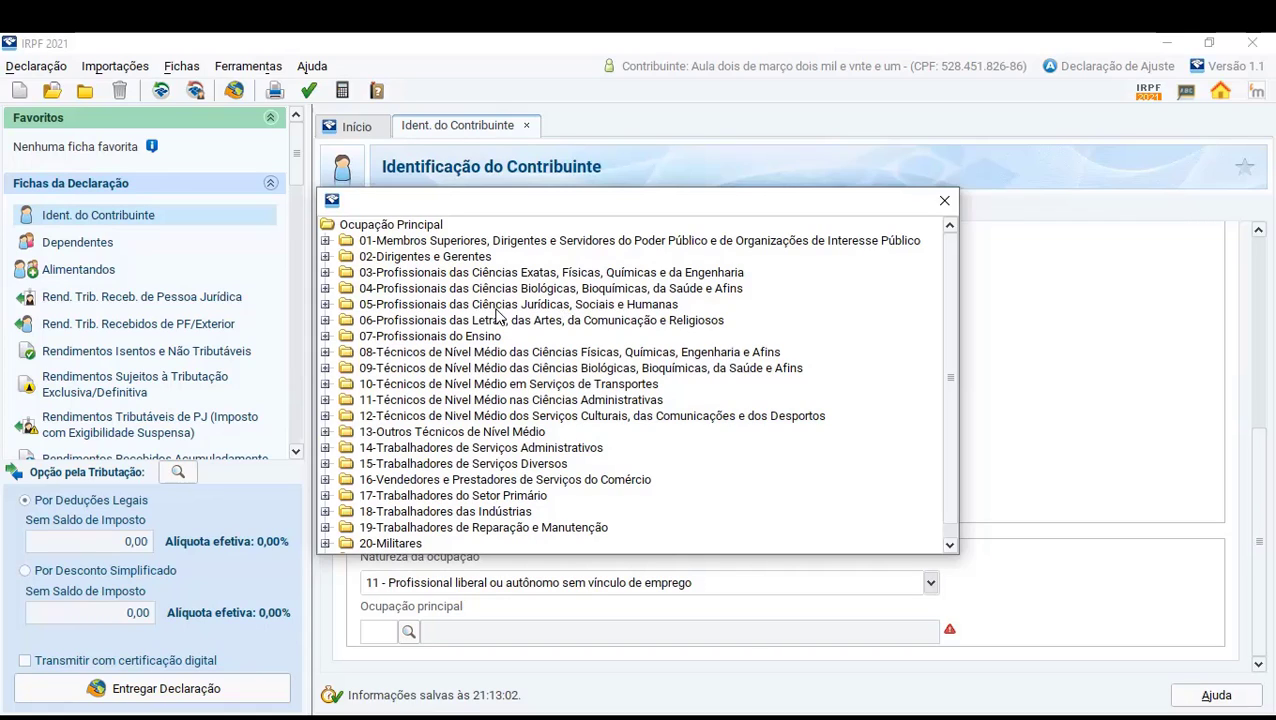
{"action": "left_click", "coordinate": [325, 305]}
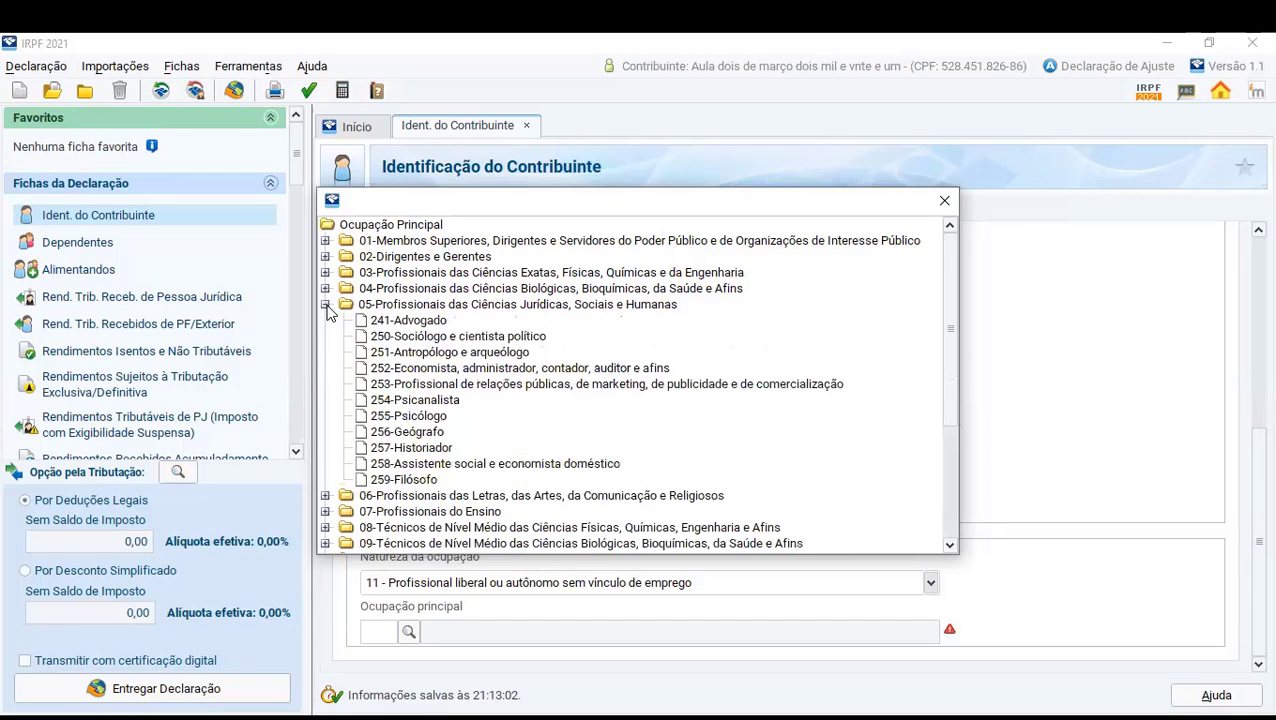
{"action": "scroll", "coordinate": [358, 345], "scroll_direction": "down", "scroll_amount": 2}
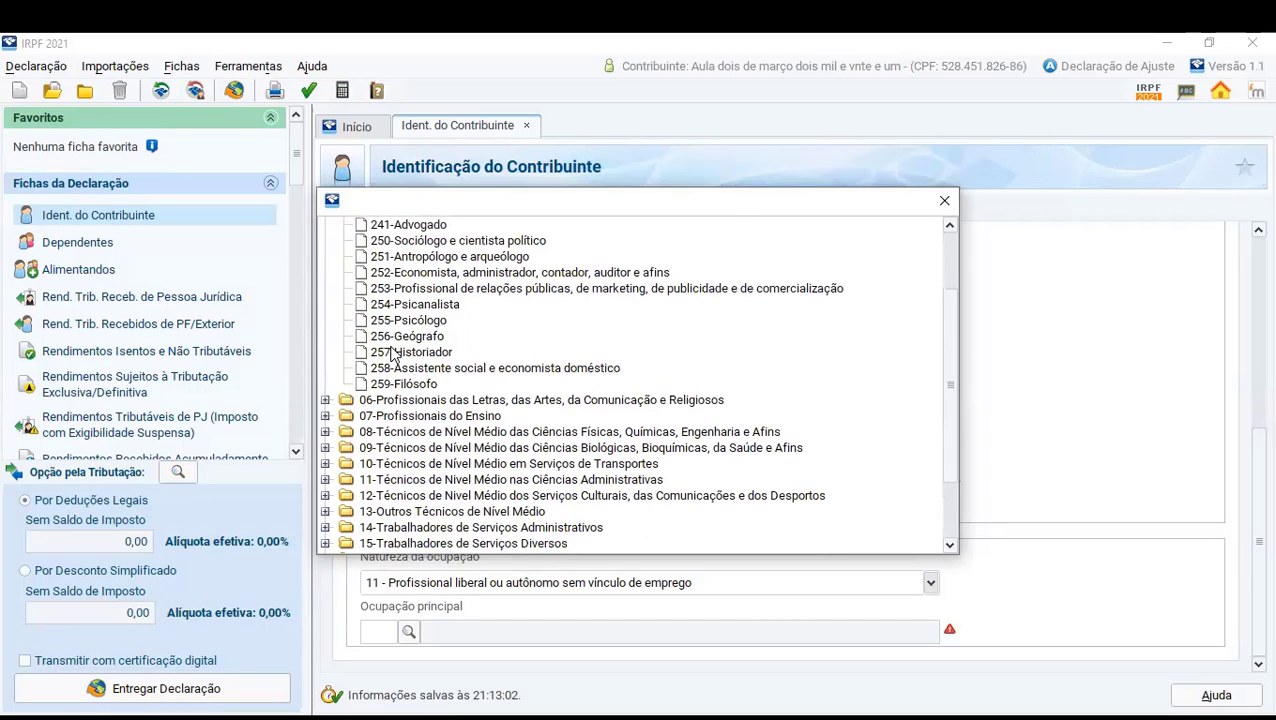
{"action": "scroll", "coordinate": [394, 350], "scroll_direction": "up", "scroll_amount": 1}
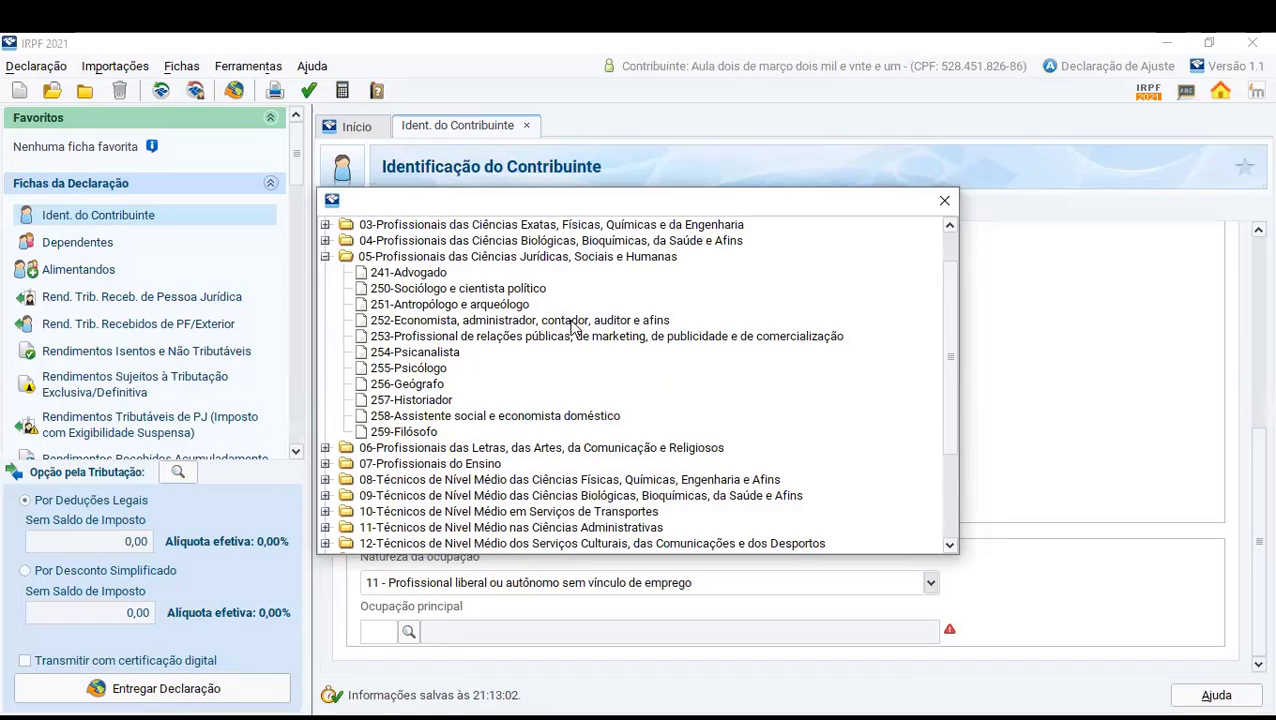
{"action": "double_click", "coordinate": [436, 322]}
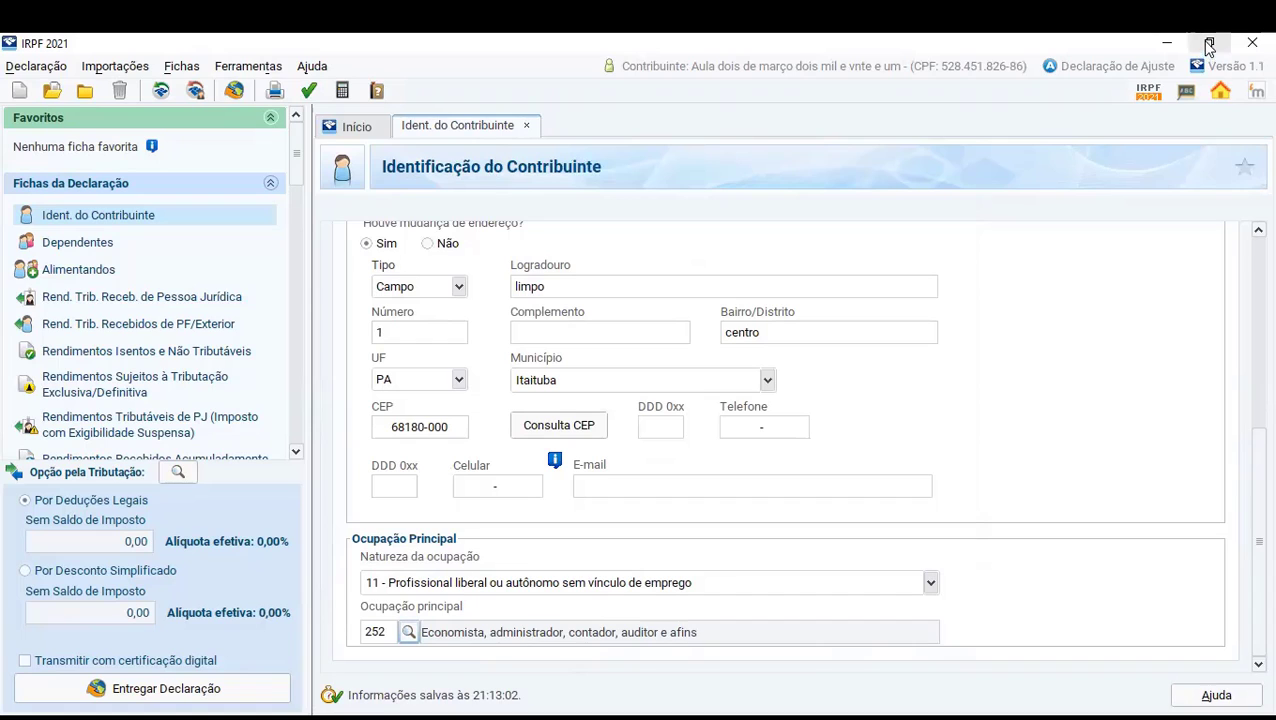
- Start a new record in the Dependentes form and set the dependent type to 21 - Filho(a) ou enteado(a) até 21 (vinte e um) anos
{"action": "left_click", "coordinate": [78, 243]}
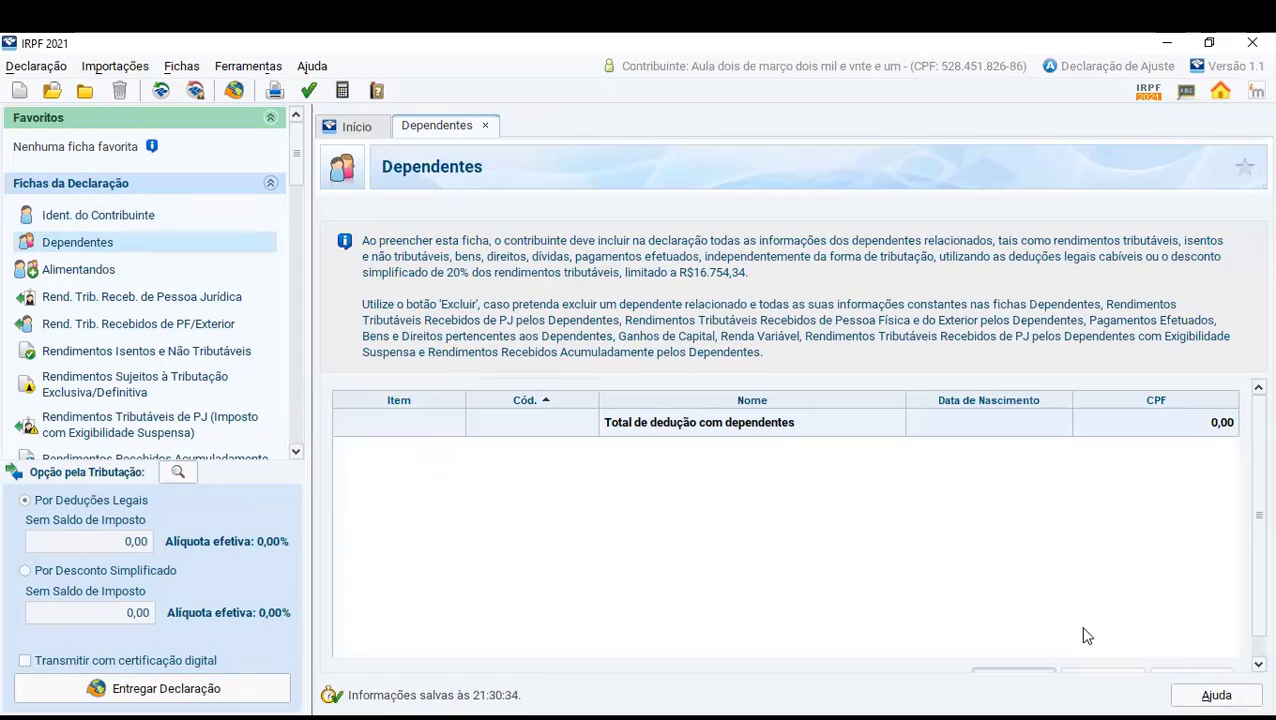
{"action": "left_click", "coordinate": [1013, 668]}
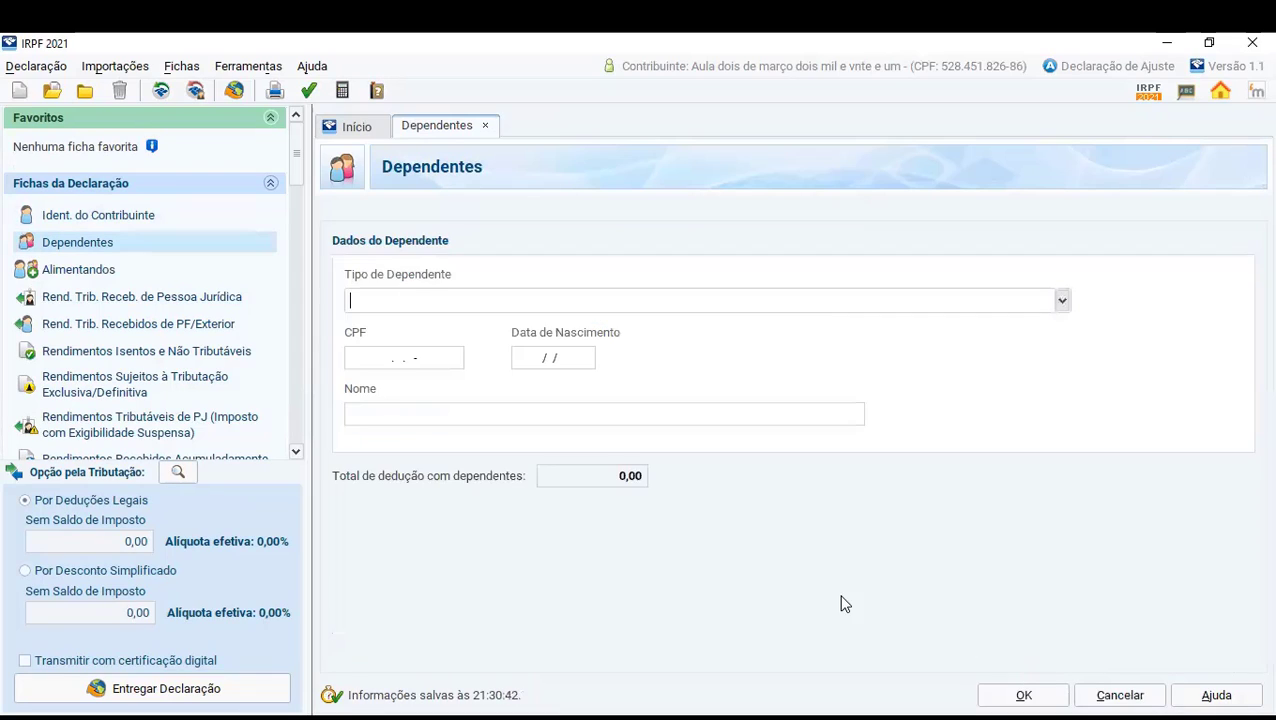
{"action": "left_click", "coordinate": [1062, 301]}
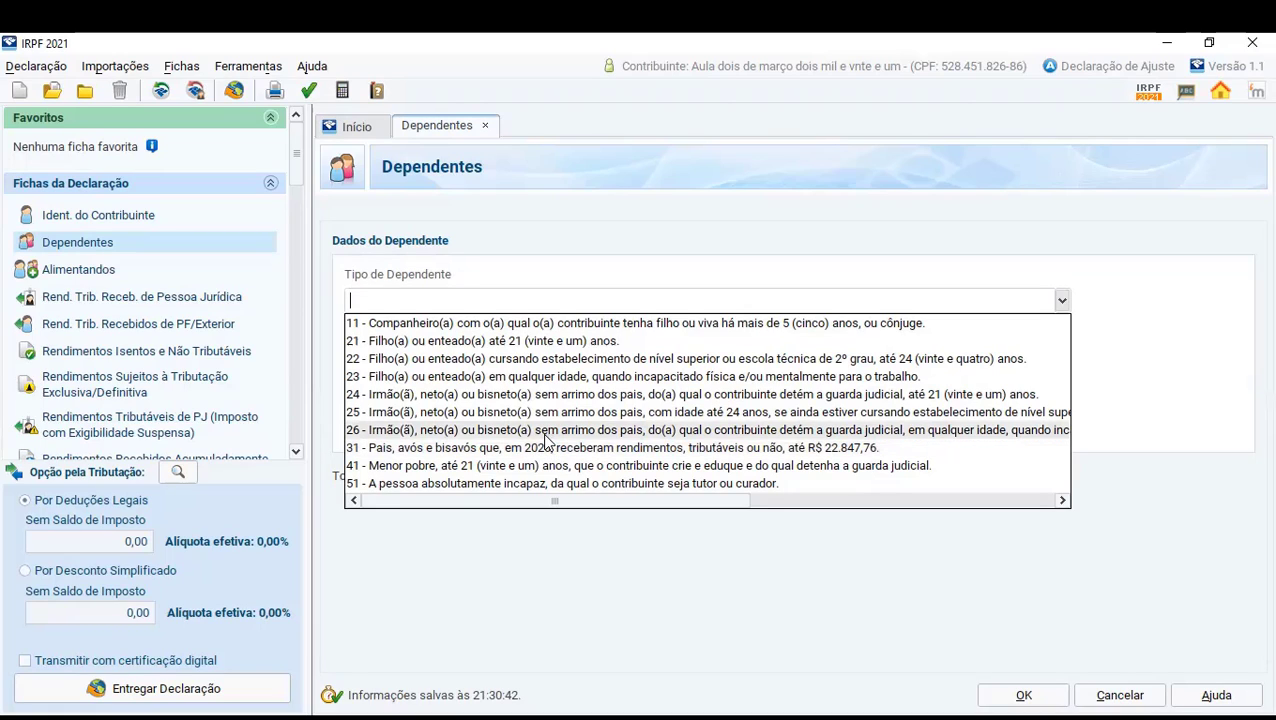
{"action": "left_click", "coordinate": [511, 327]}
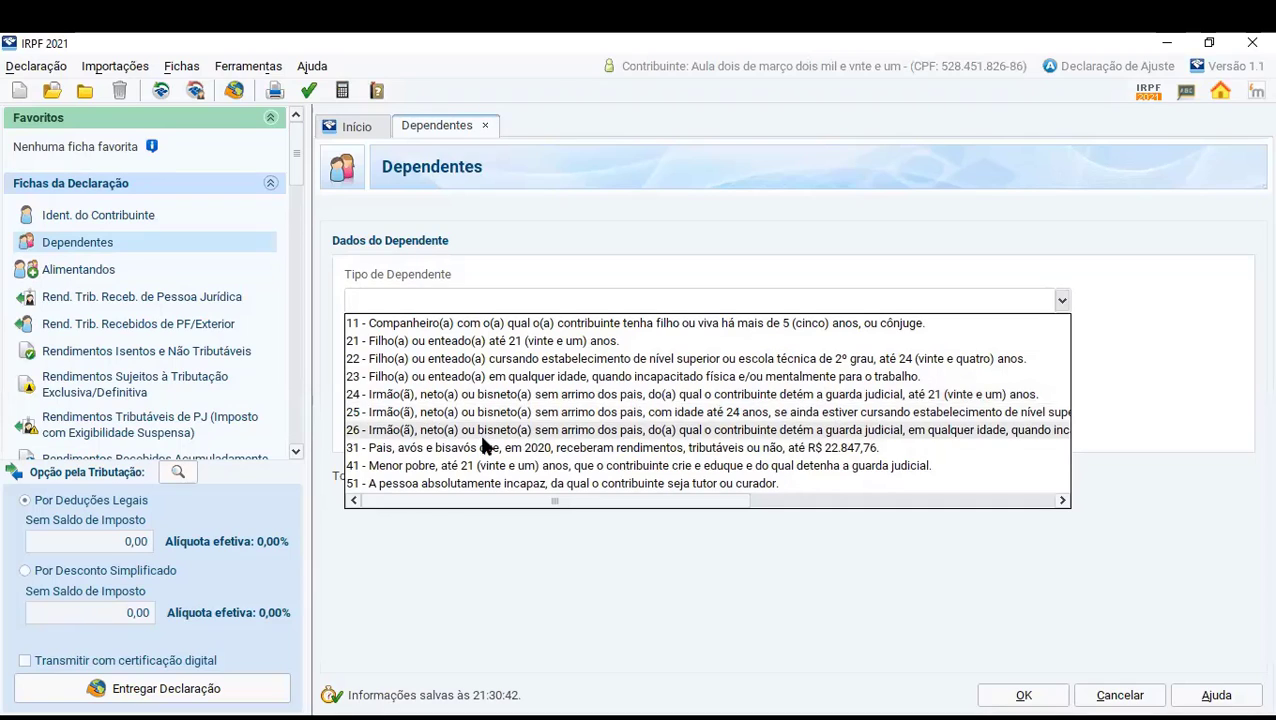
{"action": "scroll", "coordinate": [493, 441], "scroll_direction": "right", "scroll_amount": 2}
{"action": "scroll", "coordinate": [493, 441], "scroll_direction": "left", "scroll_amount": 2}
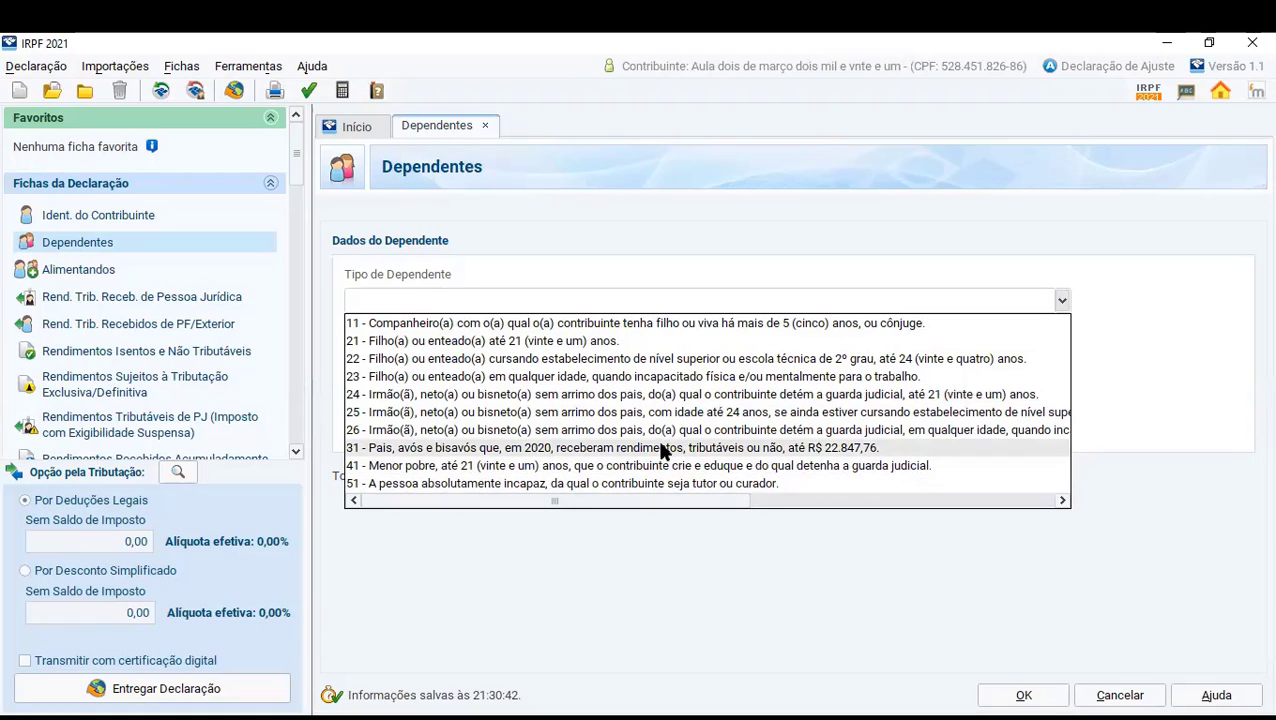
{"action": "scroll", "coordinate": [661, 447], "scroll_direction": "right", "scroll_amount": 2}
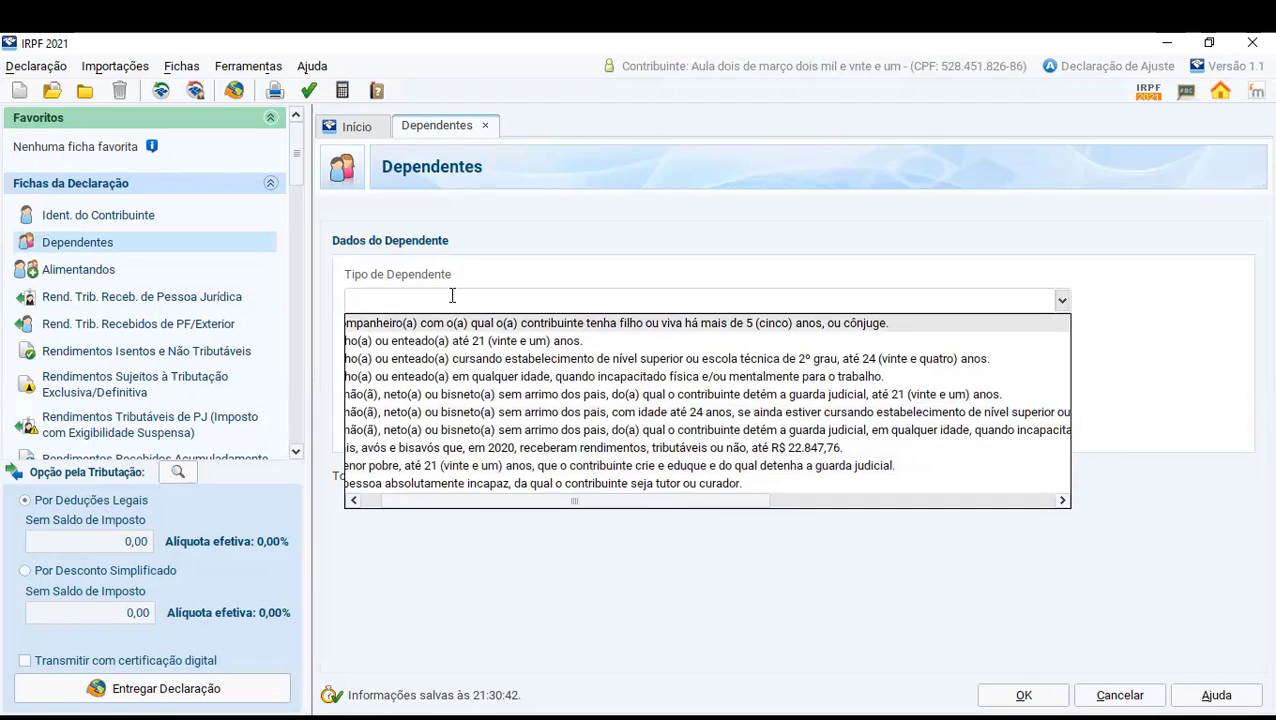
{"action": "left_click", "coordinate": [510, 290]}
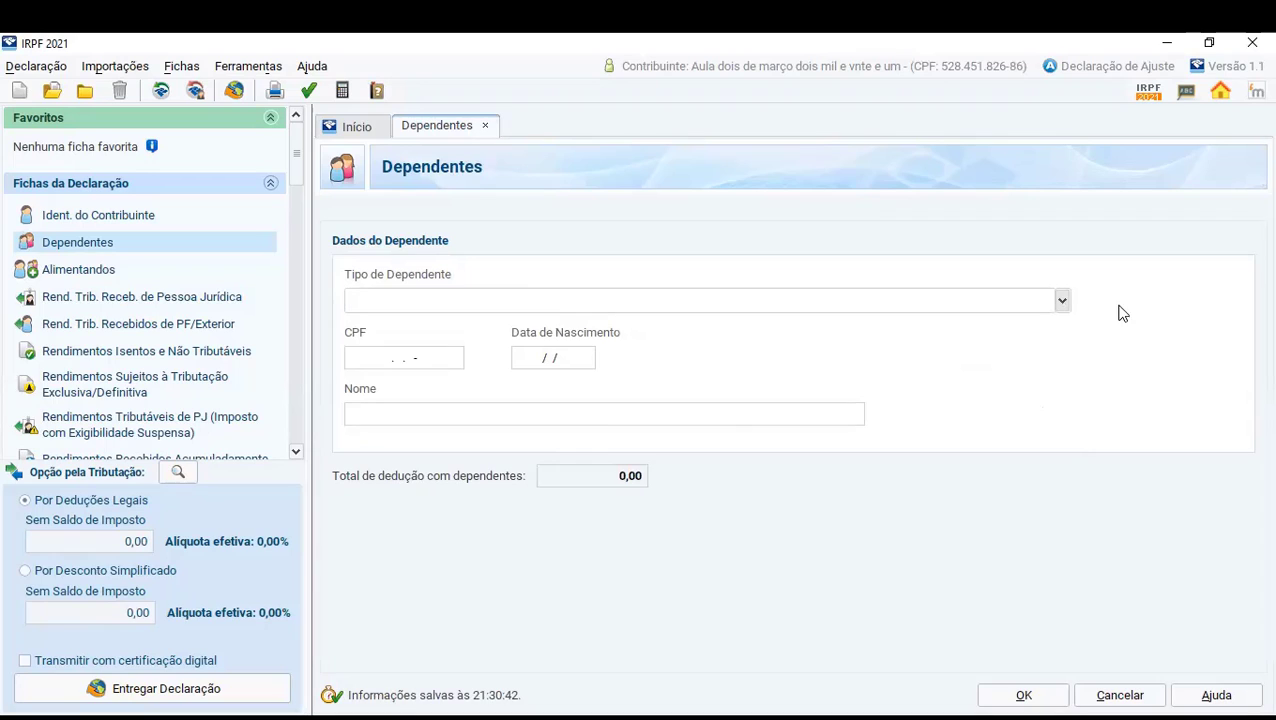
{"action": "left_click", "coordinate": [1064, 302]}
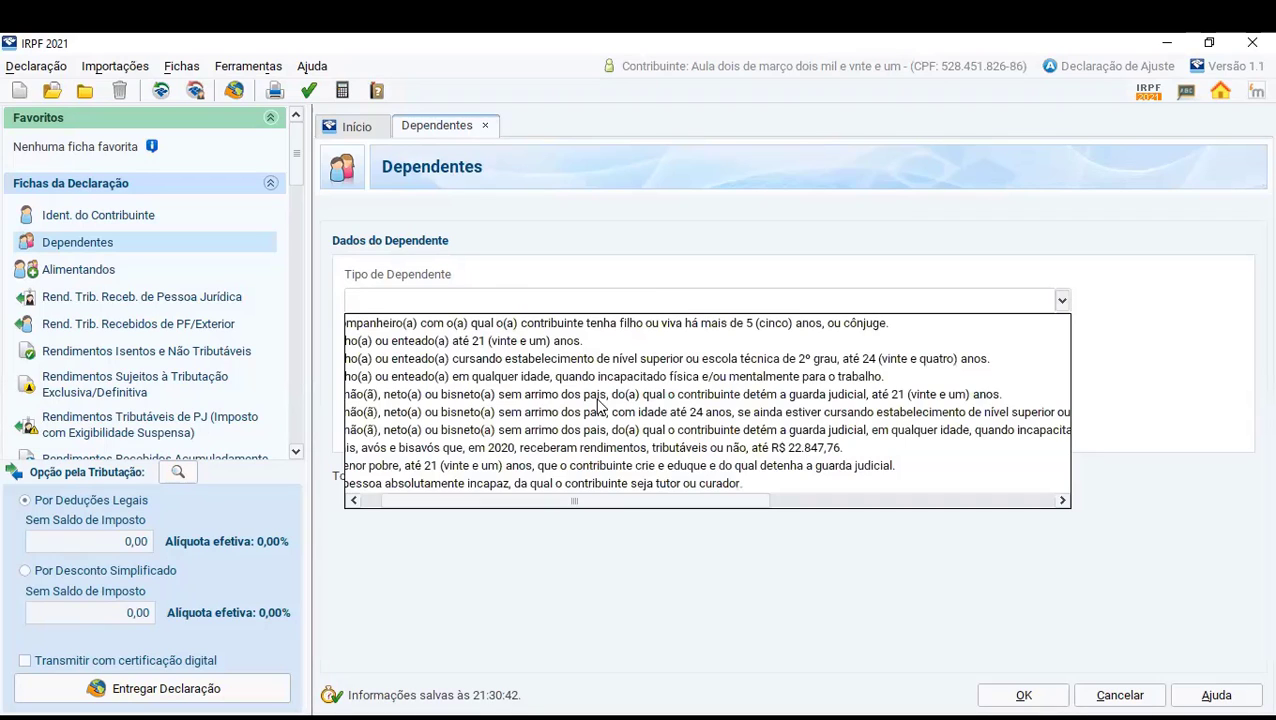
{"action": "left_click", "coordinate": [461, 342]}
- Leave the dependent's CPF blank and enter the dependent's date of birth
{"action": "left_click", "coordinate": [401, 357]}
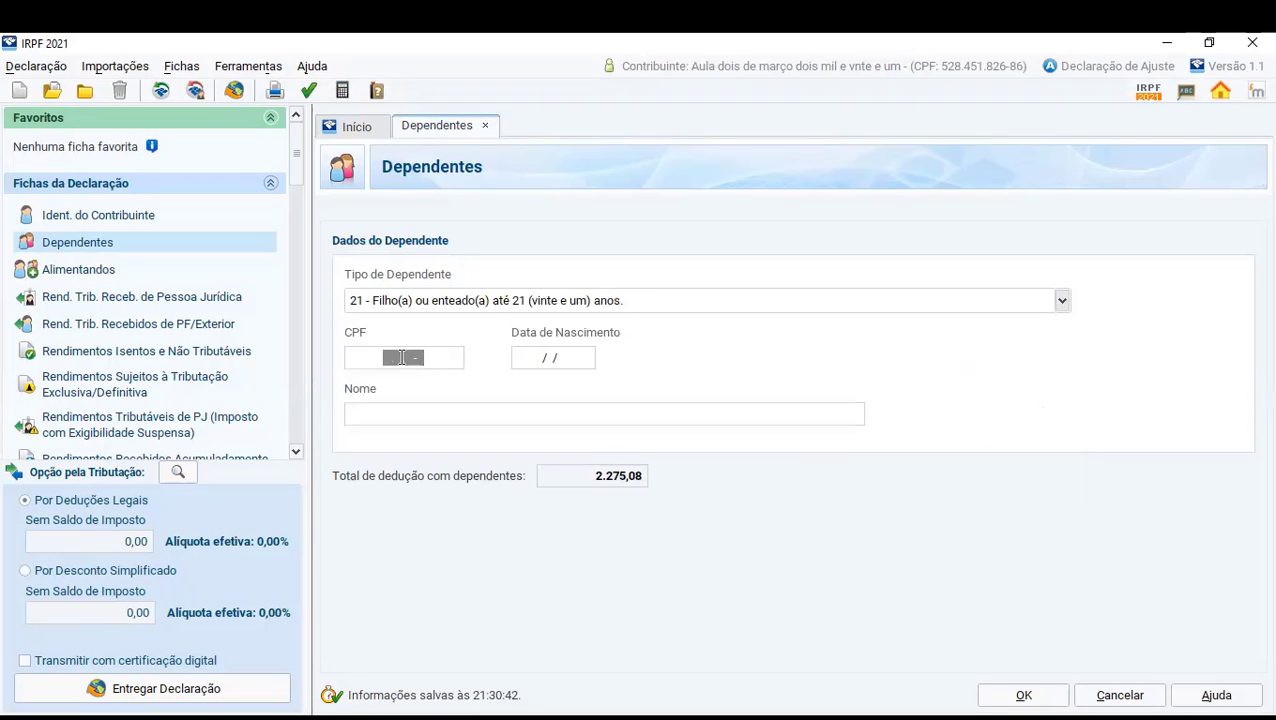
{"action": "left_click", "coordinate": [545, 357]}
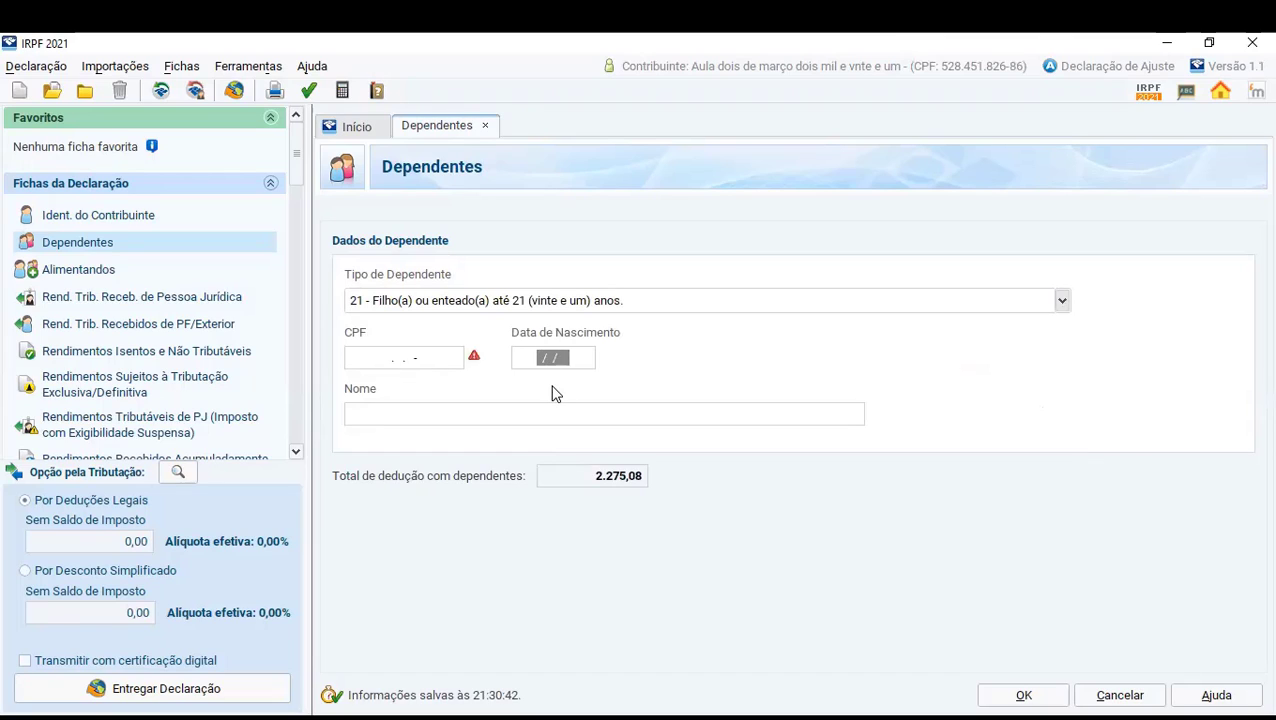
{"action": "type", "text": "12/12/1098"}
- Name the dependent "filho um" and save the dependent record
{"action": "left_click", "coordinate": [574, 421]}
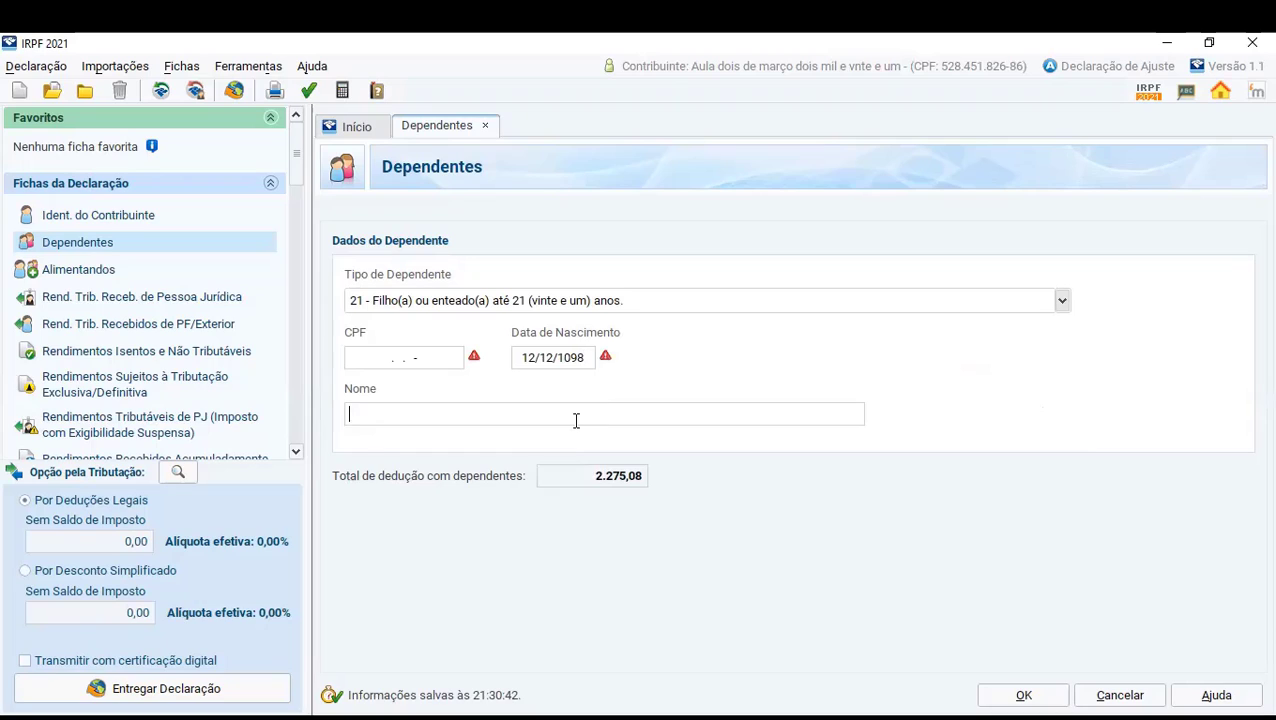
{"action": "type", "text": "fiçho um"}
{"action": "left_click", "coordinate": [365, 413]}
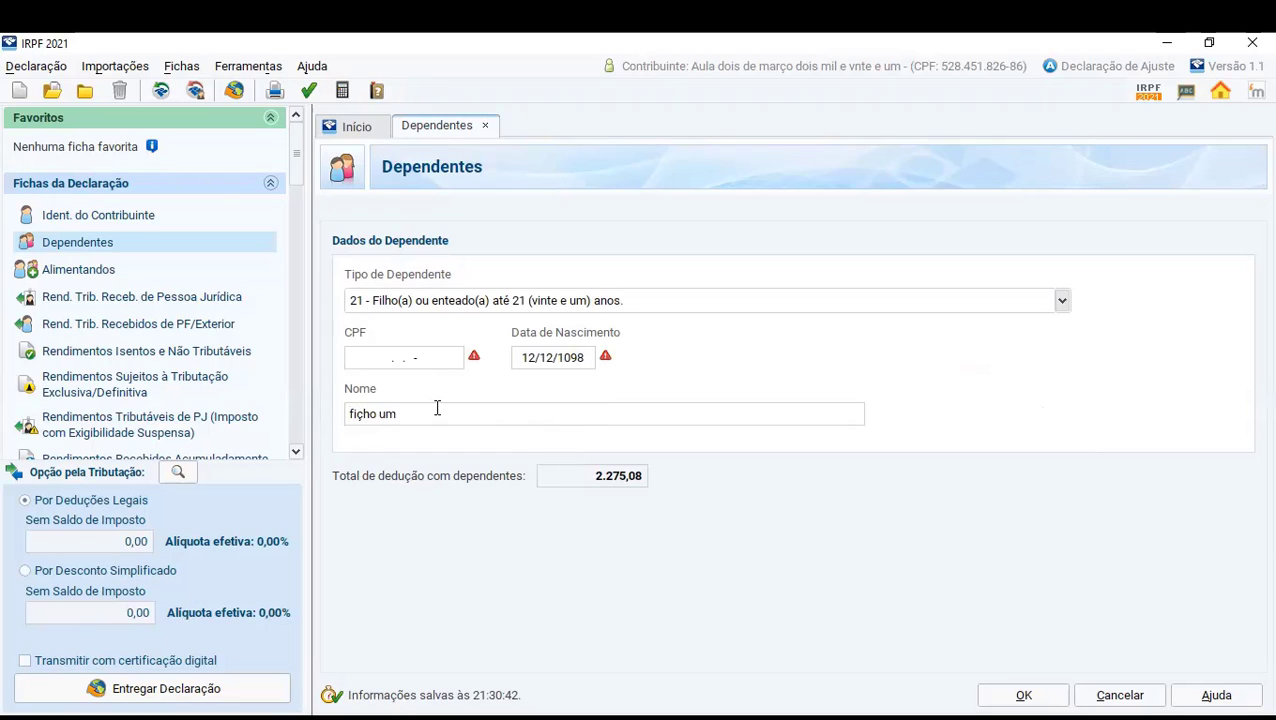
{"action": "key", "text": "BackSpace"}
{"action": "type", "text": "l"}
{"action": "left_click", "coordinate": [1017, 692]}
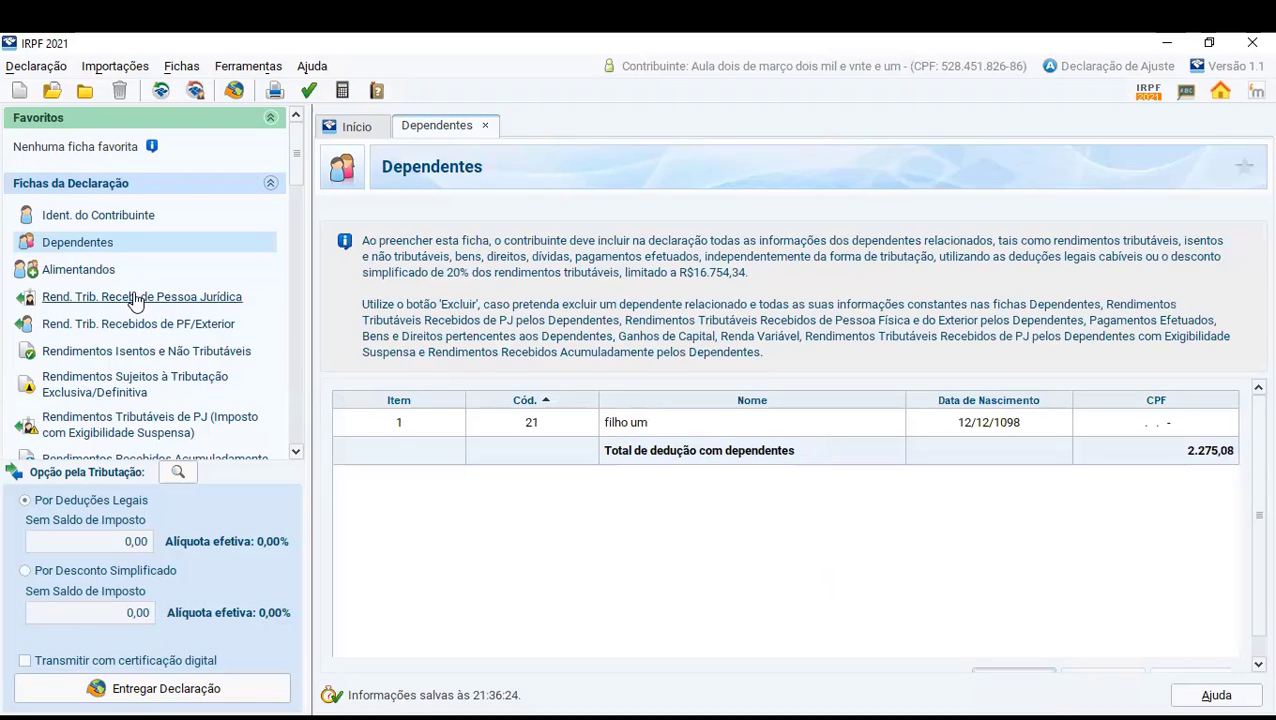
- Read the requirements of the Alimentandos form and compare them with the instructions of the Dependentes form
{"action": "left_click", "coordinate": [97, 272]}
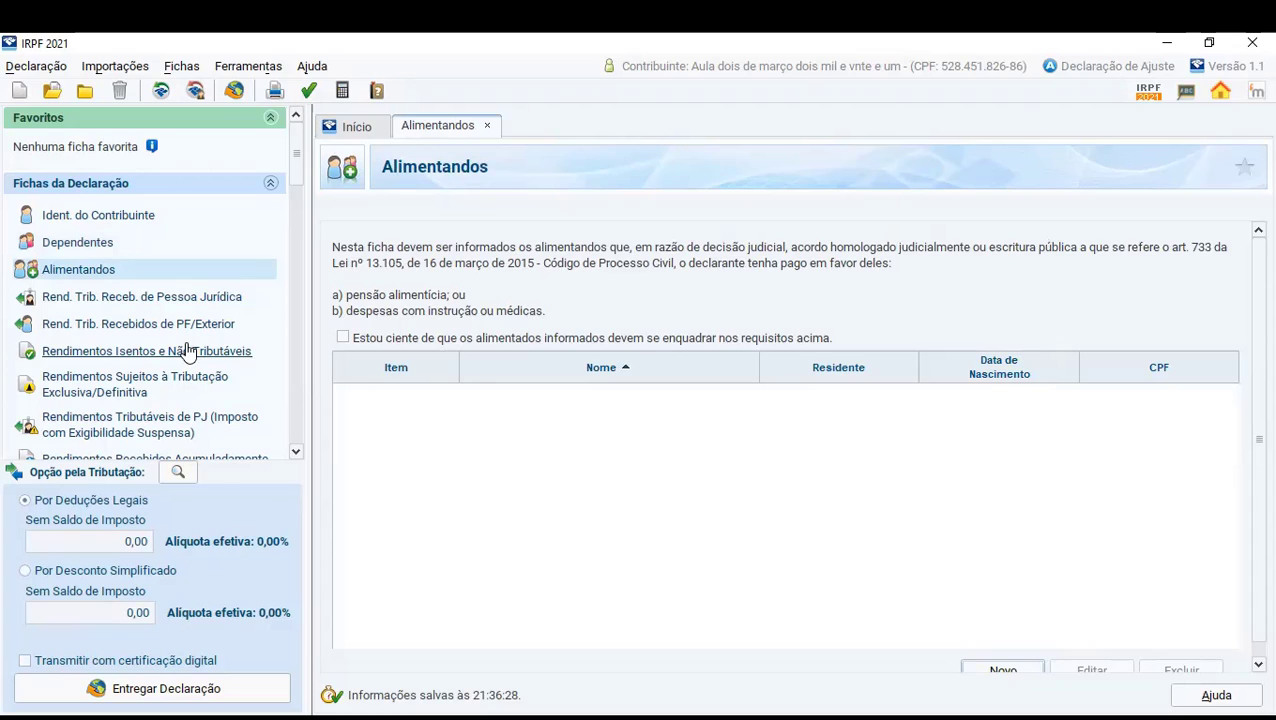
{"action": "left_click", "coordinate": [88, 243]}
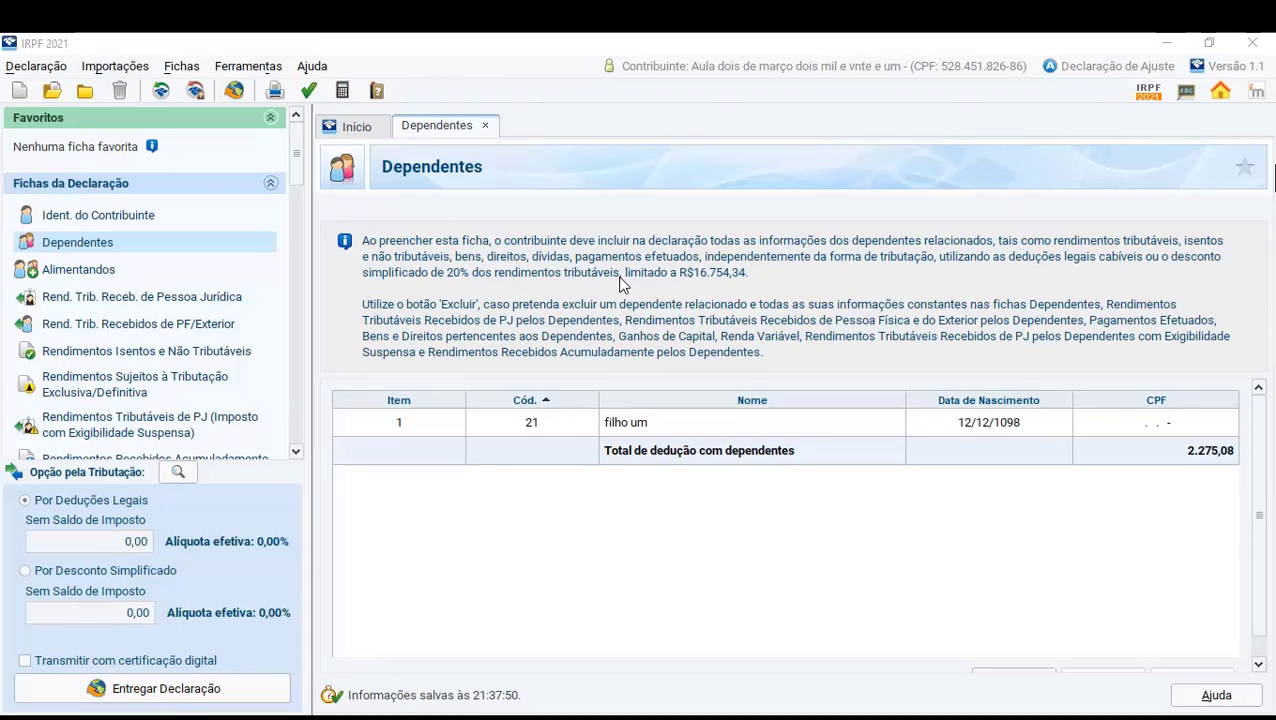
{"action": "left_click", "coordinate": [80, 270]}
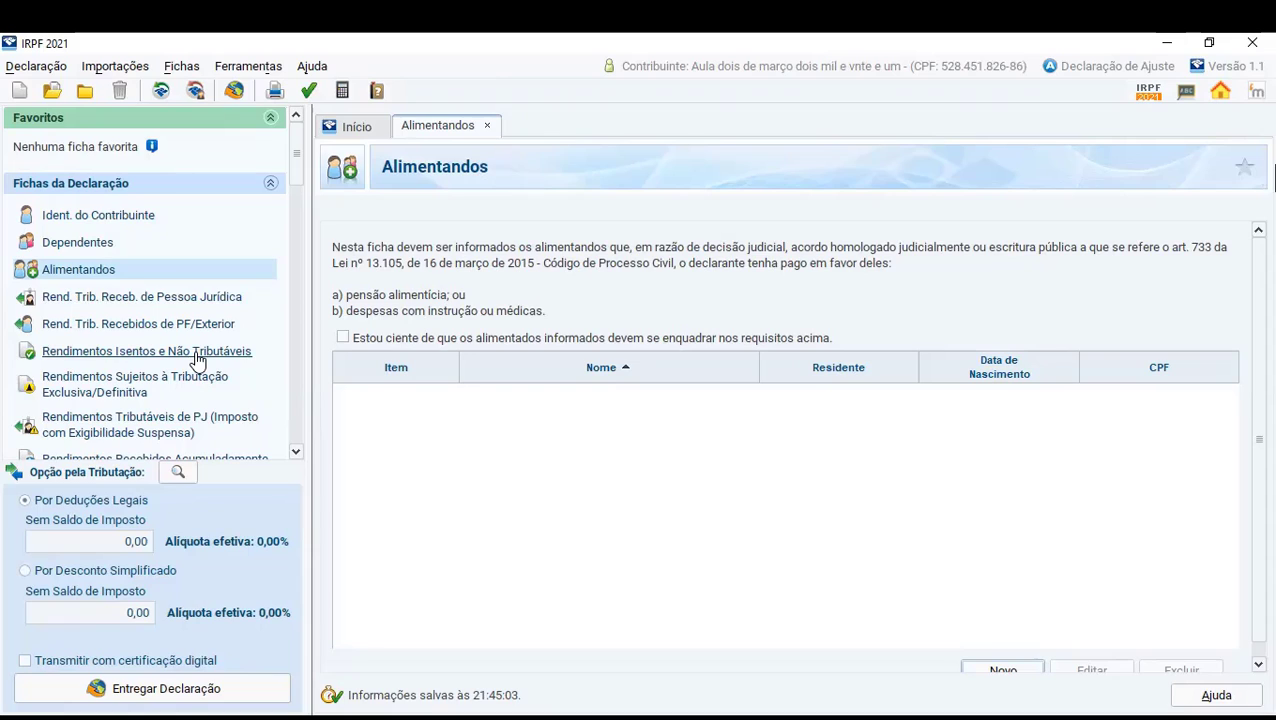
- Open the form for taxable income received from legal entities and view its Dependentes and Titular lists
{"action": "left_click", "coordinate": [88, 297]}
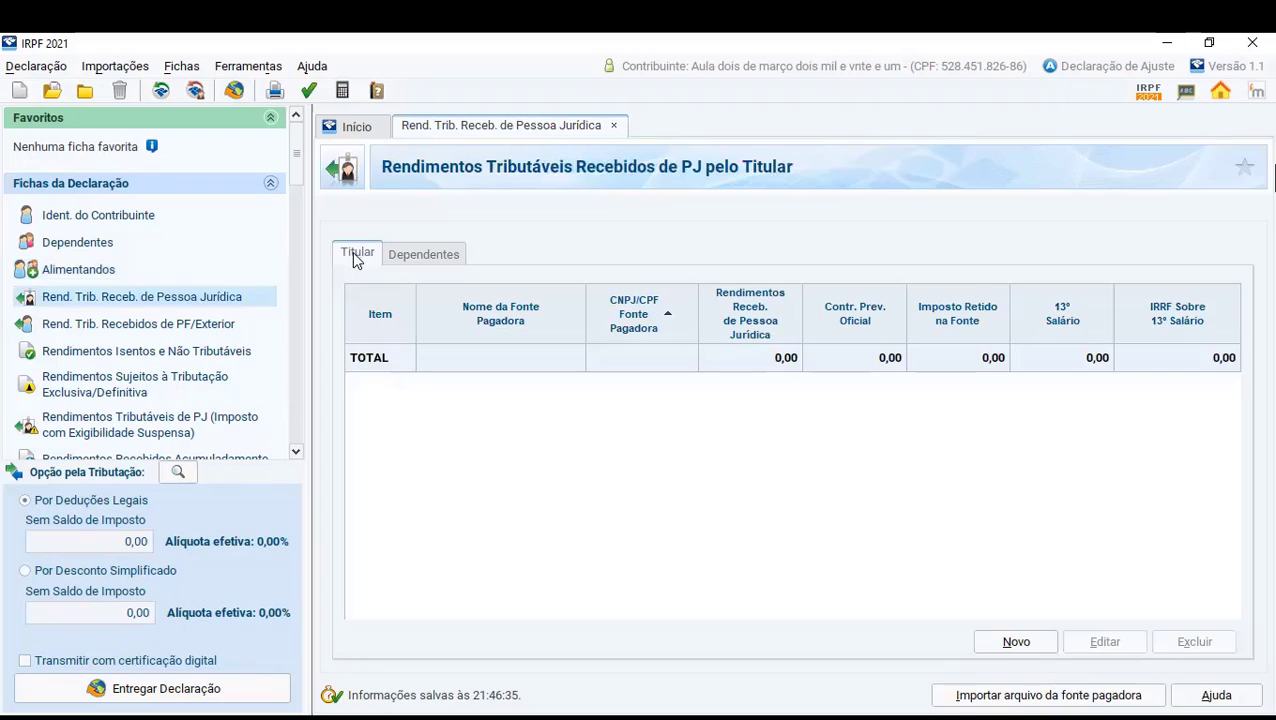
{"action": "left_click", "coordinate": [393, 253]}
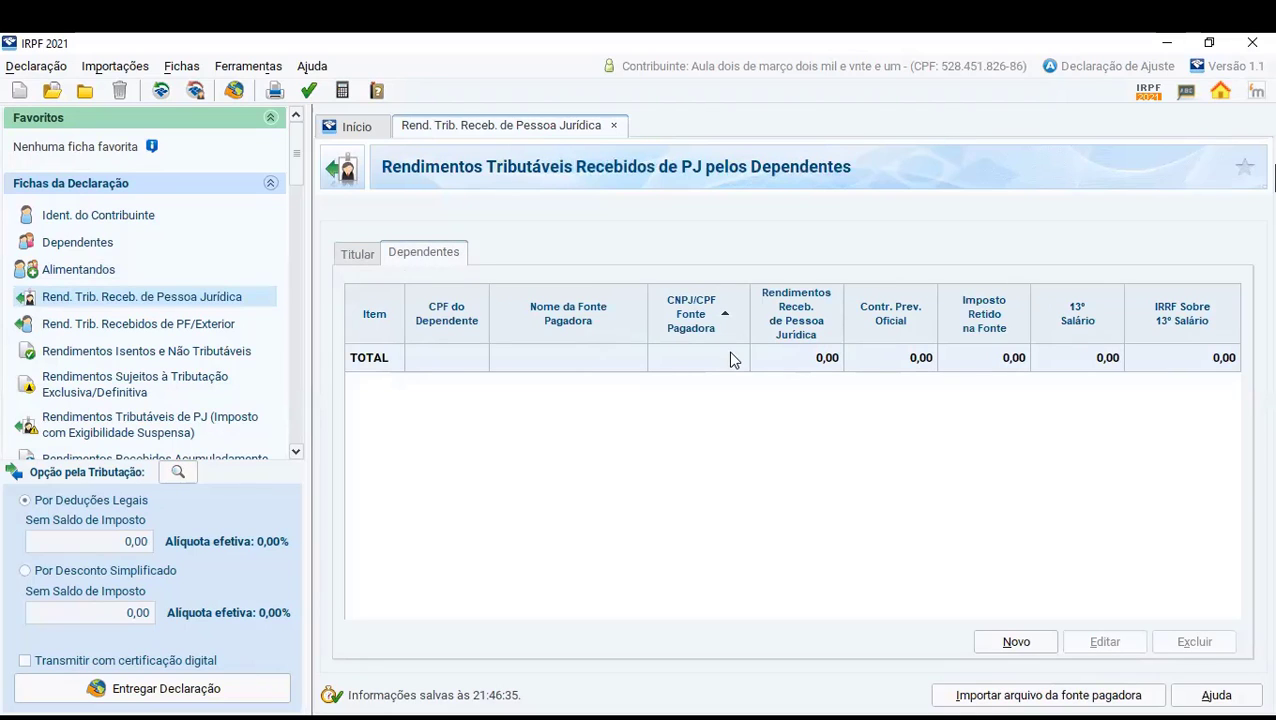
{"action": "left_click", "coordinate": [355, 255]}
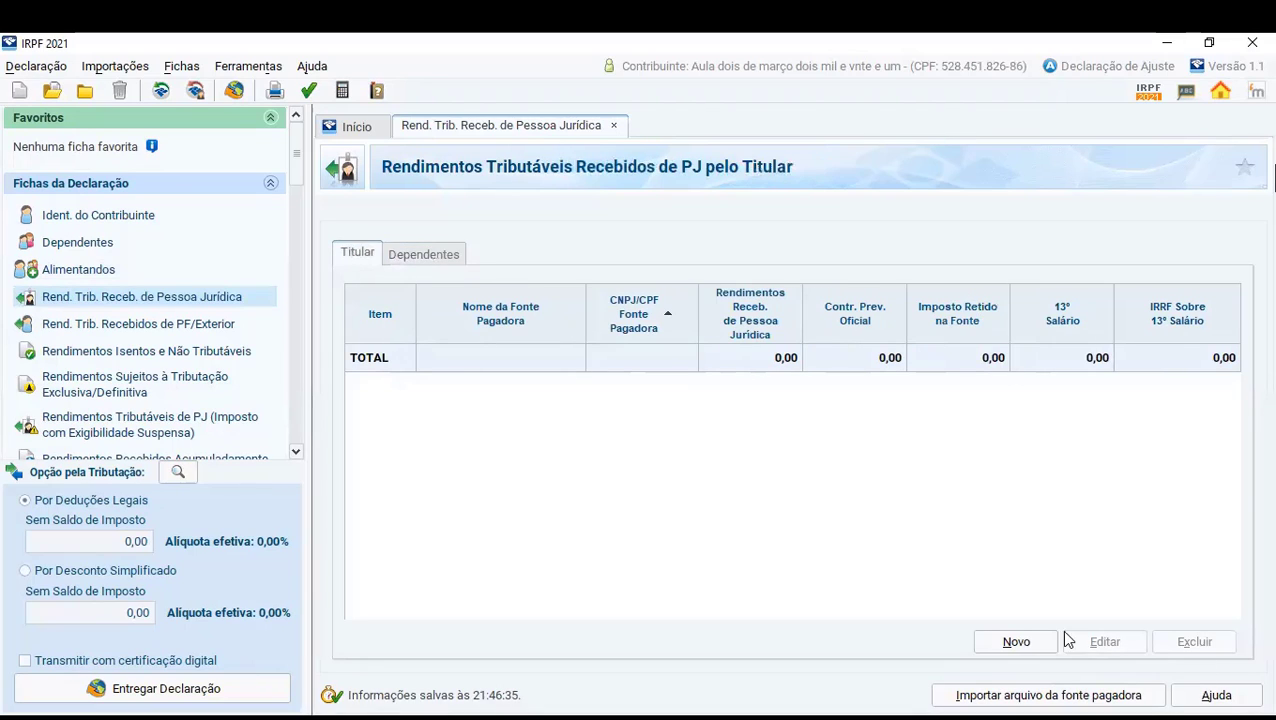
- Start a new paying source record for the titular and review its CPF/CNPJ, name, income and official social security contribution fields
{"action": "left_click", "coordinate": [1016, 641]}
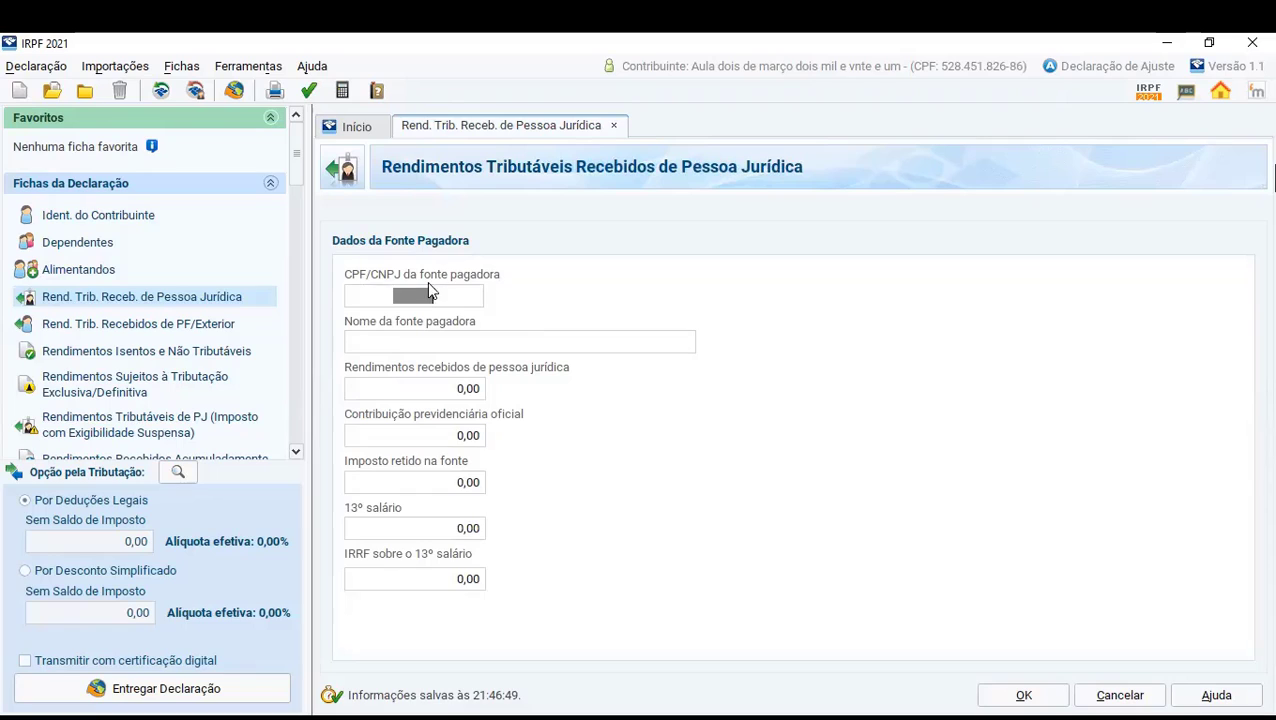
{"action": "left_click", "coordinate": [450, 295]}
{"action": "left_click_drag", "start_coordinate": [387, 288], "coordinate": [371, 289]}
{"action": "left_click", "coordinate": [491, 346]}
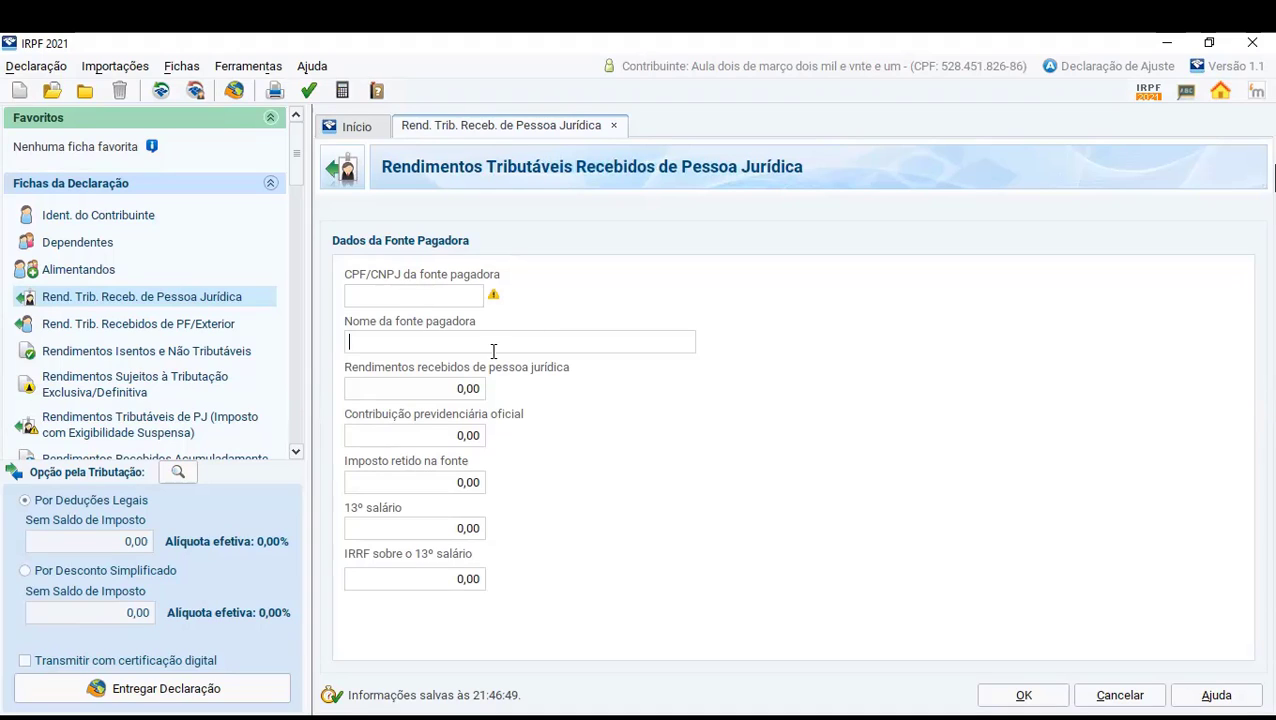
{"action": "left_click", "coordinate": [358, 388]}
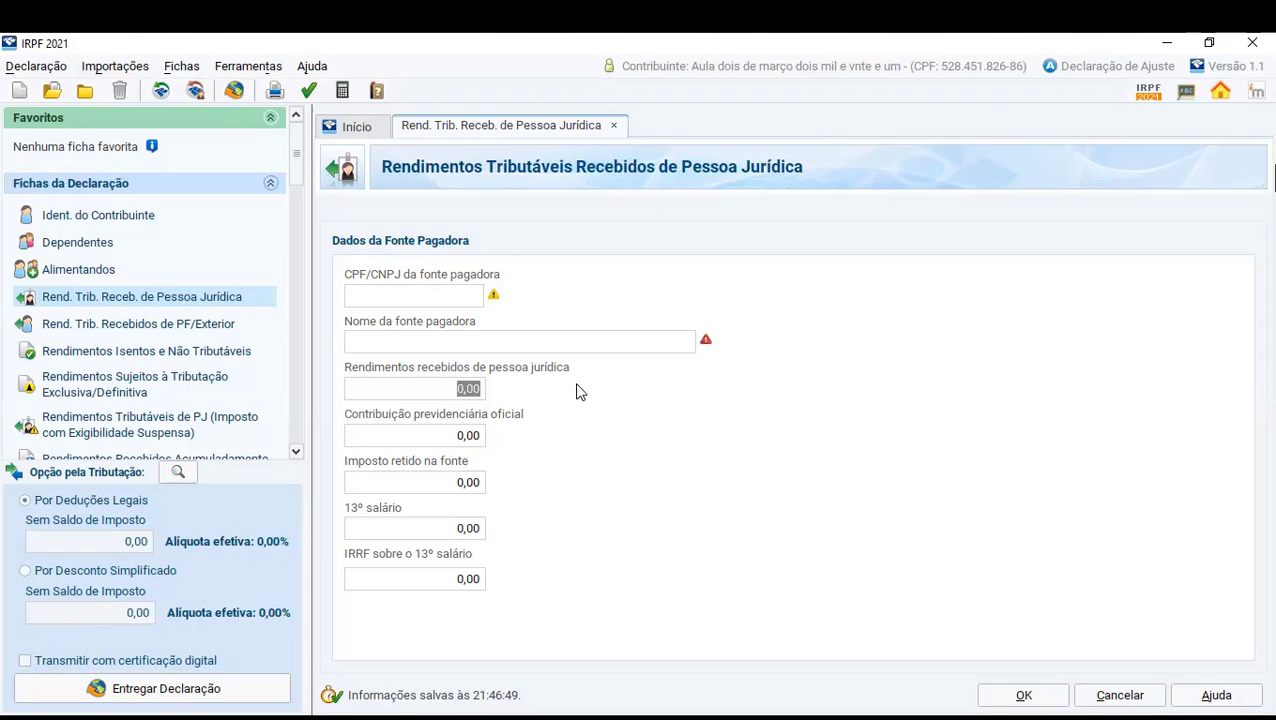
{"action": "left_click", "coordinate": [414, 439]}
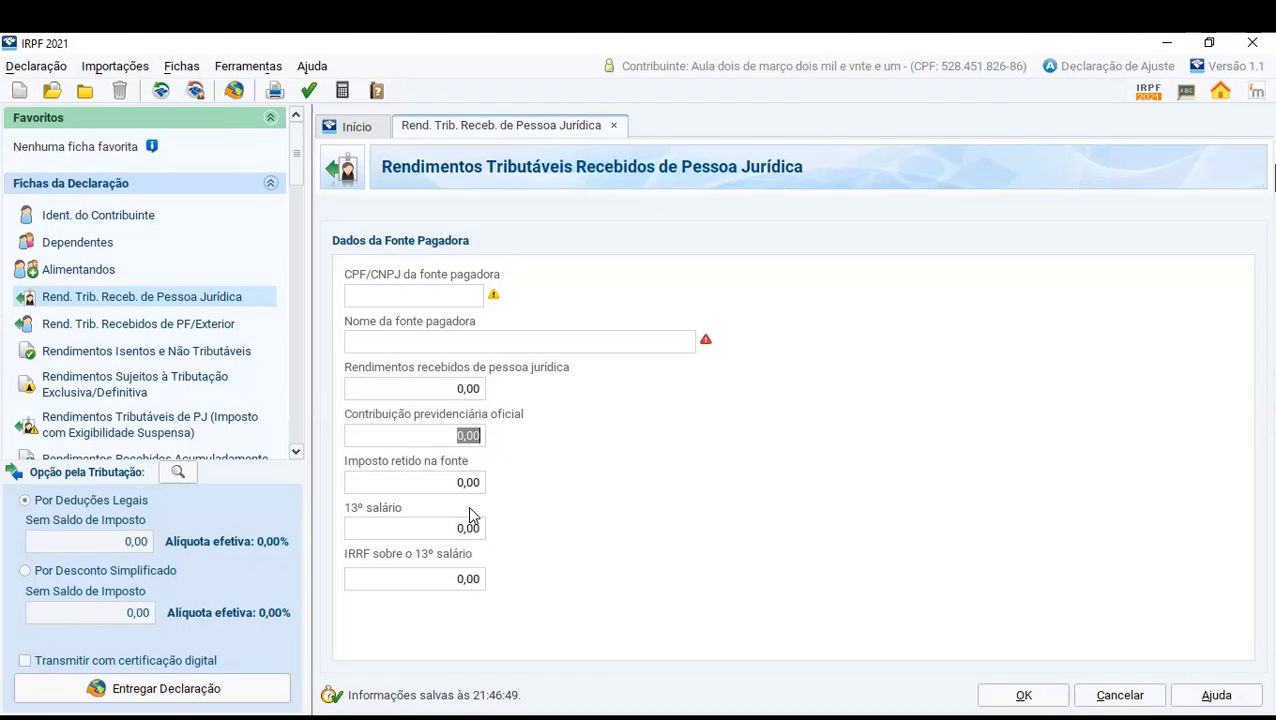